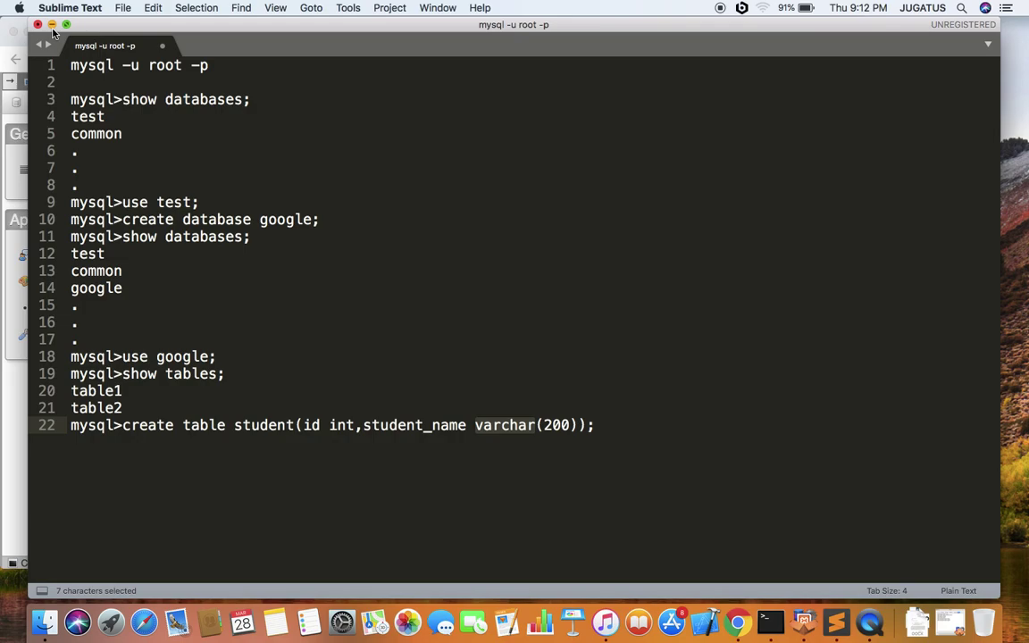
Highlight the create table student statement in the notes, switch to phpMyAdmin in Chrome and show its database navigation tree.
{"action": "left_click_drag", "start_coordinate": [596, 426], "coordinate": [119, 425]}
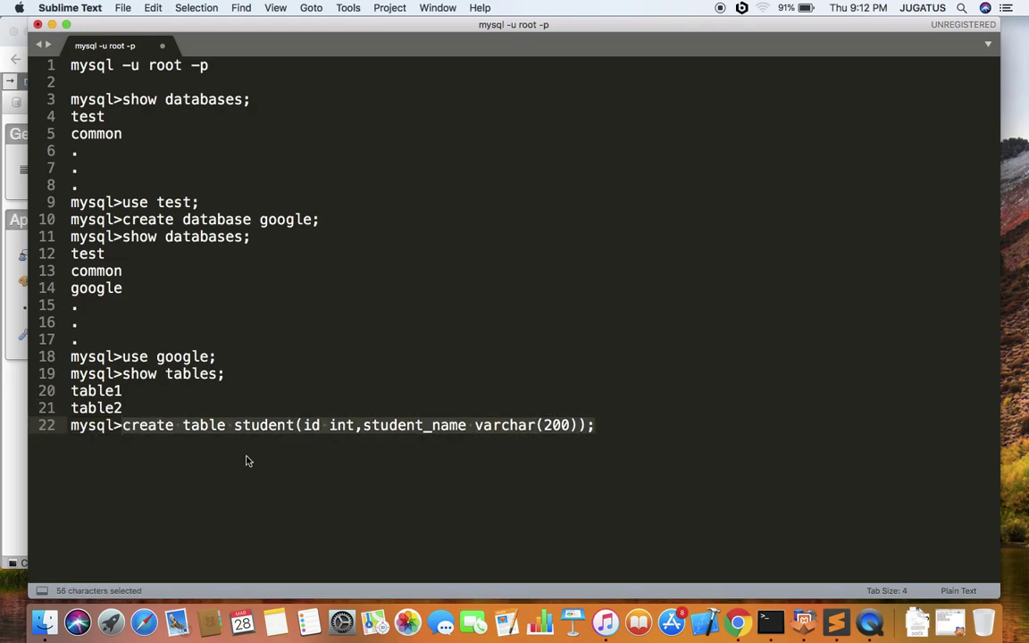
{"action": "key", "text": "shift+Right"}
{"action": "key", "text": "super+Tab"}
{"action": "key", "text": "super+Tab"}
{"action": "key", "text": "super"}
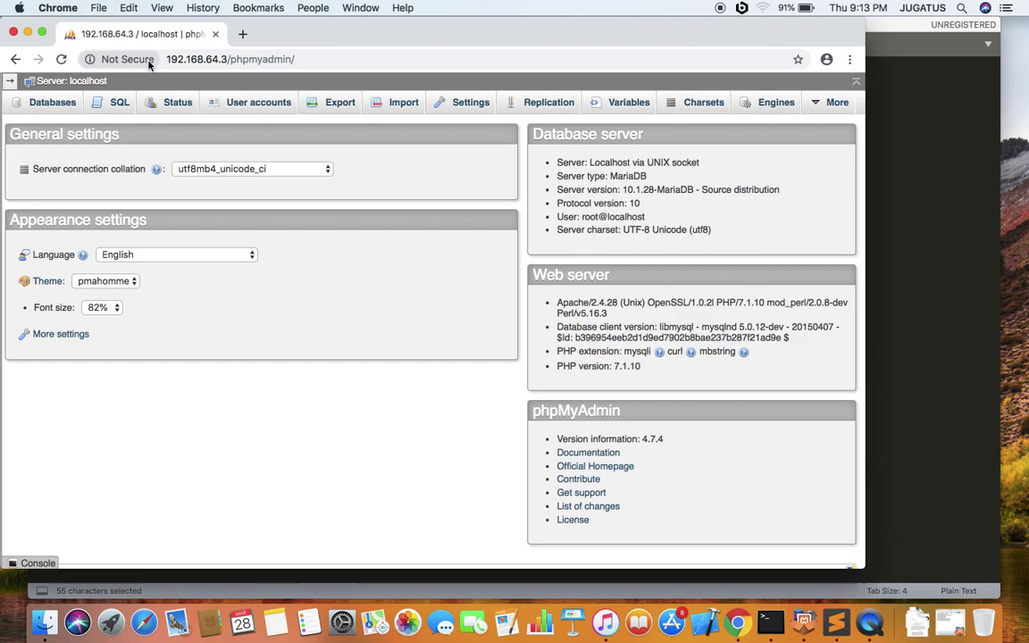
{"action": "left_click", "coordinate": [8, 81]}
{"action": "left_click", "coordinate": [61, 59]}
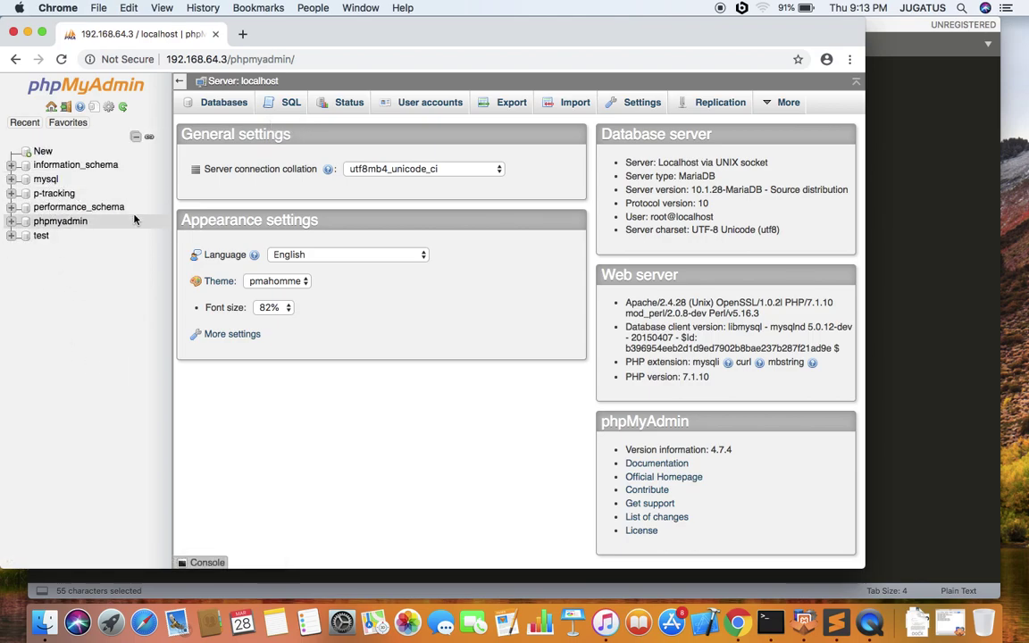
Highlight the show databases; command in the Sublime Text notes and open the mysql database in phpMyAdmin.
{"action": "key", "text": "super+Tab"}
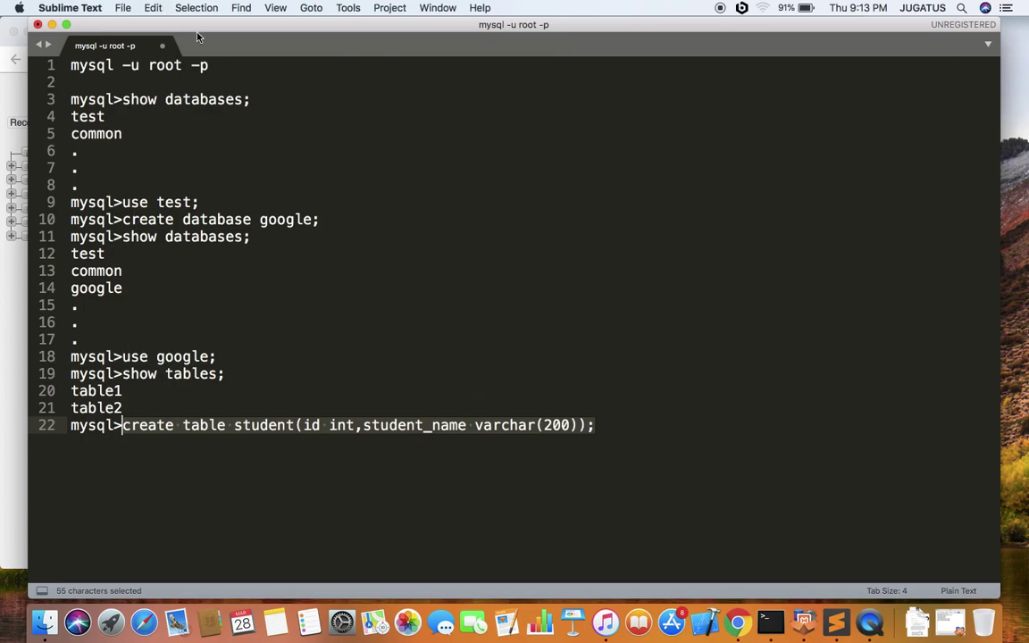
{"action": "left_click_drag", "start_coordinate": [252, 99], "coordinate": [125, 101]}
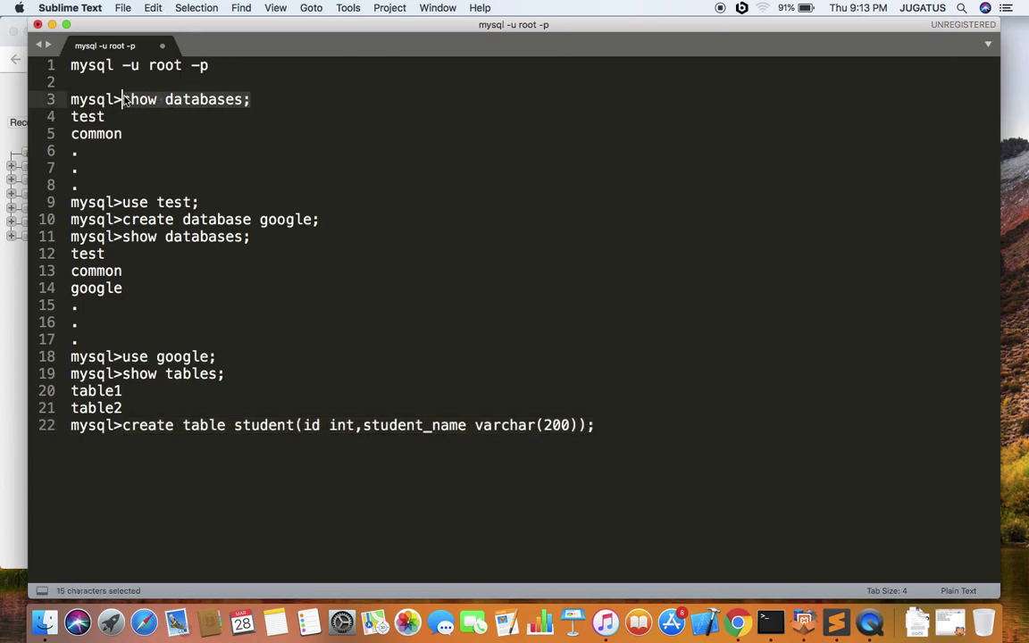
{"action": "key", "text": "super+Tab"}
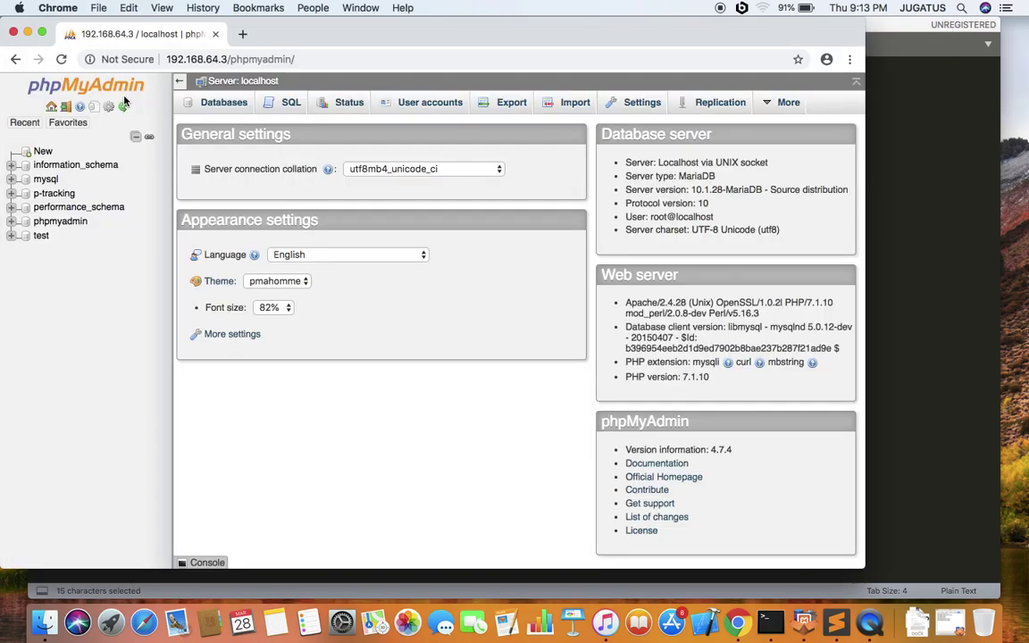
{"action": "left_click", "coordinate": [45, 178]}
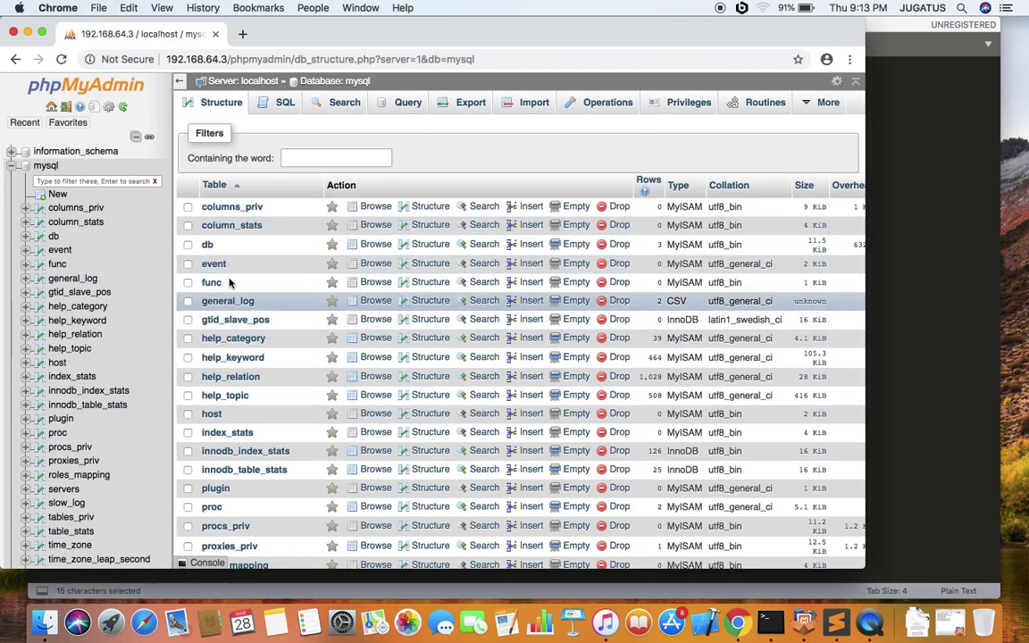
Return to the Sublime Text notes and highlight the use test and show tables commands.
{"action": "key", "text": "super+Tab"}
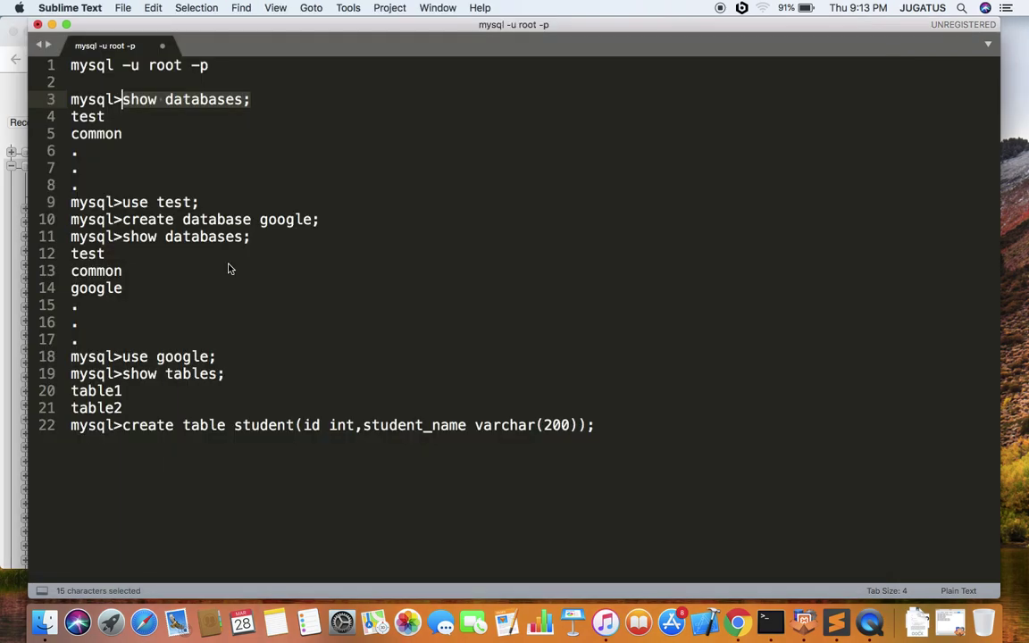
{"action": "left_click", "coordinate": [157, 165]}
{"action": "left_click_drag", "start_coordinate": [191, 202], "coordinate": [122, 201]}
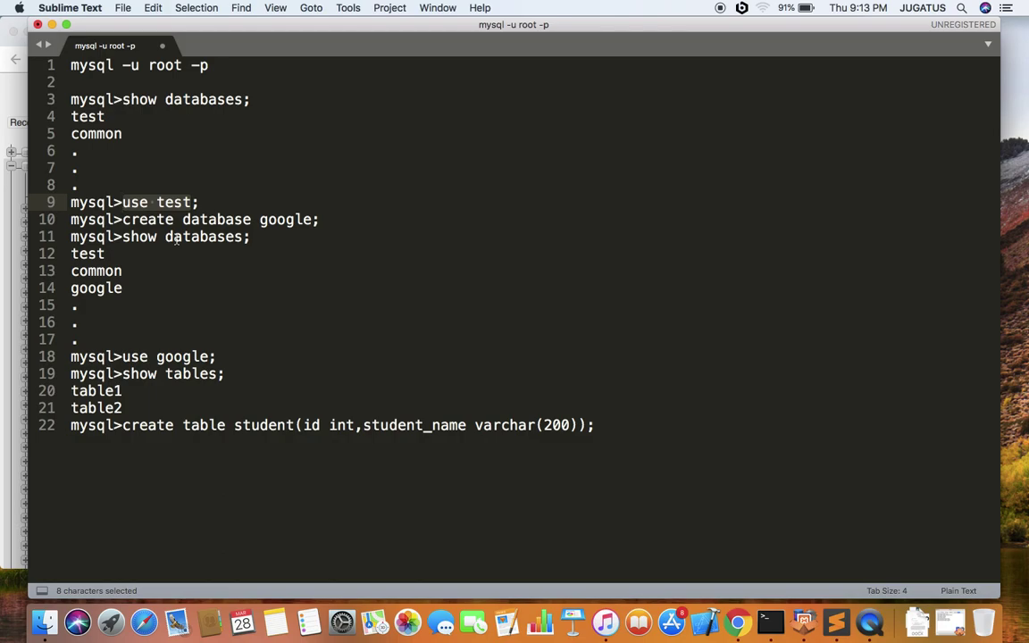
{"action": "left_click", "coordinate": [242, 237]}
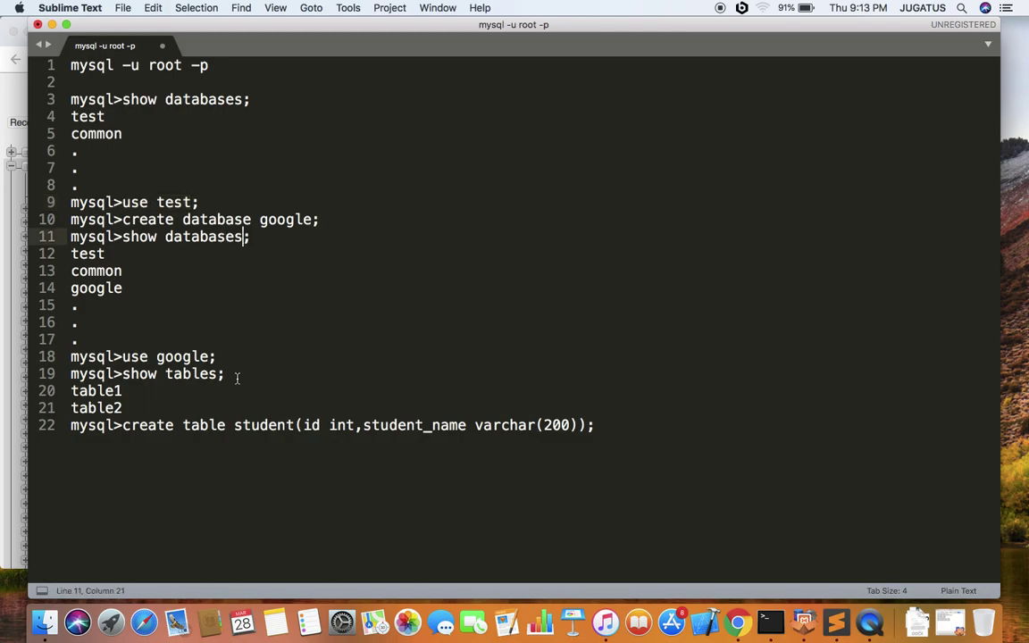
{"action": "left_click_drag", "start_coordinate": [218, 374], "coordinate": [124, 375]}
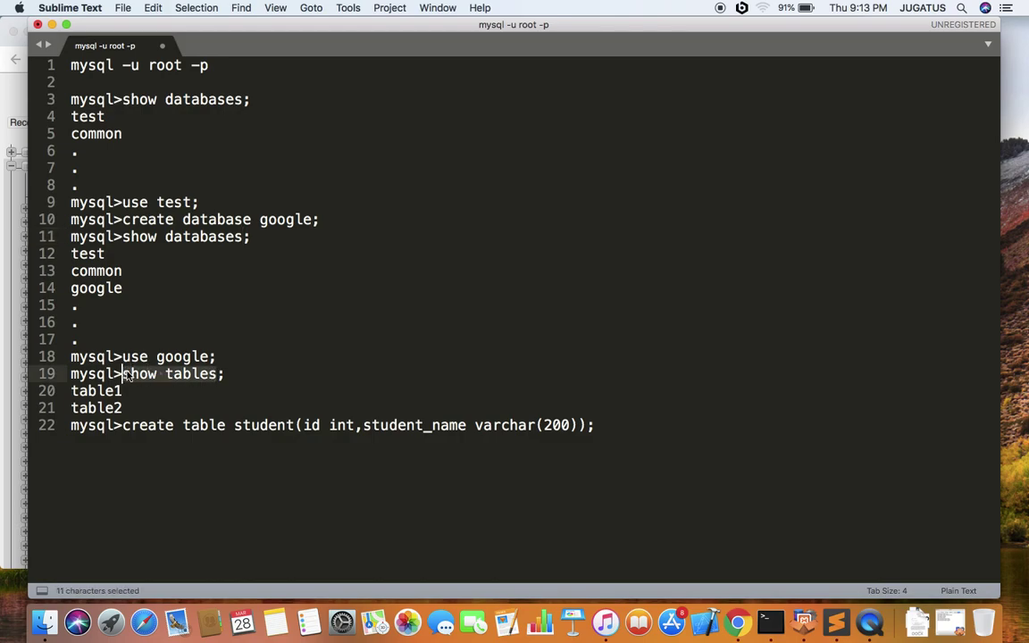
Switch to phpMyAdmin, view the tables of the p-tracking, performance_schema and test databases, and return to the localhost server home page.
{"action": "key", "text": "super+Tab"}
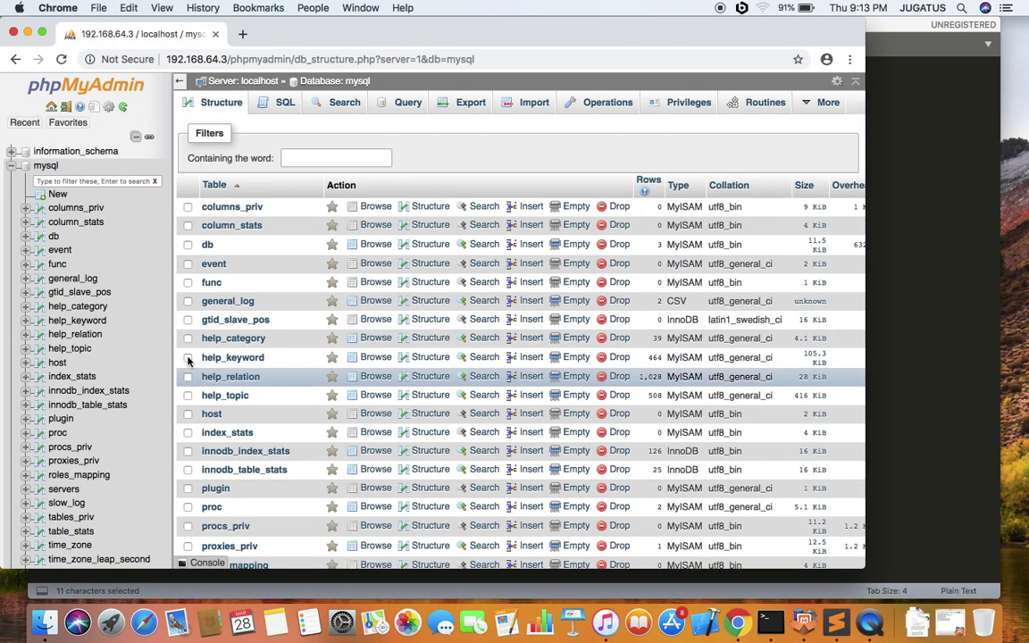
{"action": "left_click", "coordinate": [16, 168]}
{"action": "left_click", "coordinate": [49, 193]}
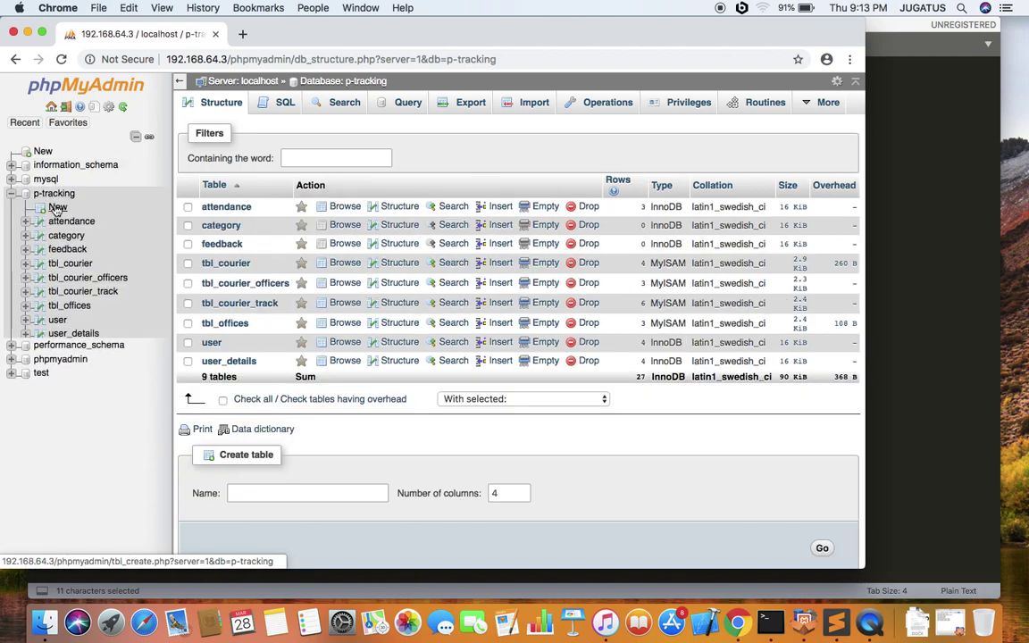
{"action": "left_click", "coordinate": [67, 345]}
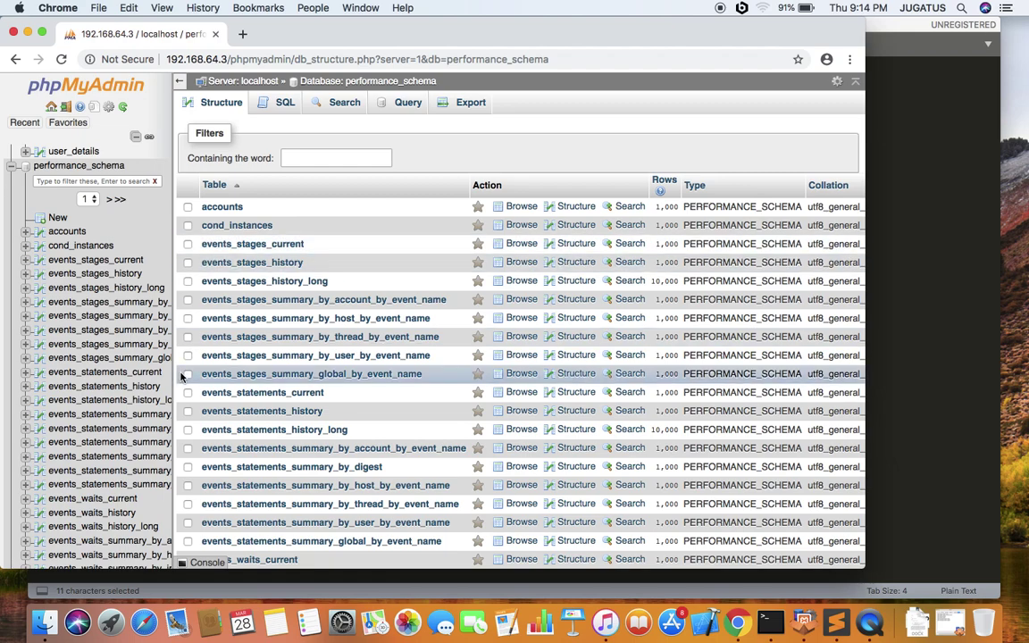
{"action": "scroll", "coordinate": [151, 252], "scroll_direction": "up", "scroll_amount": 5}
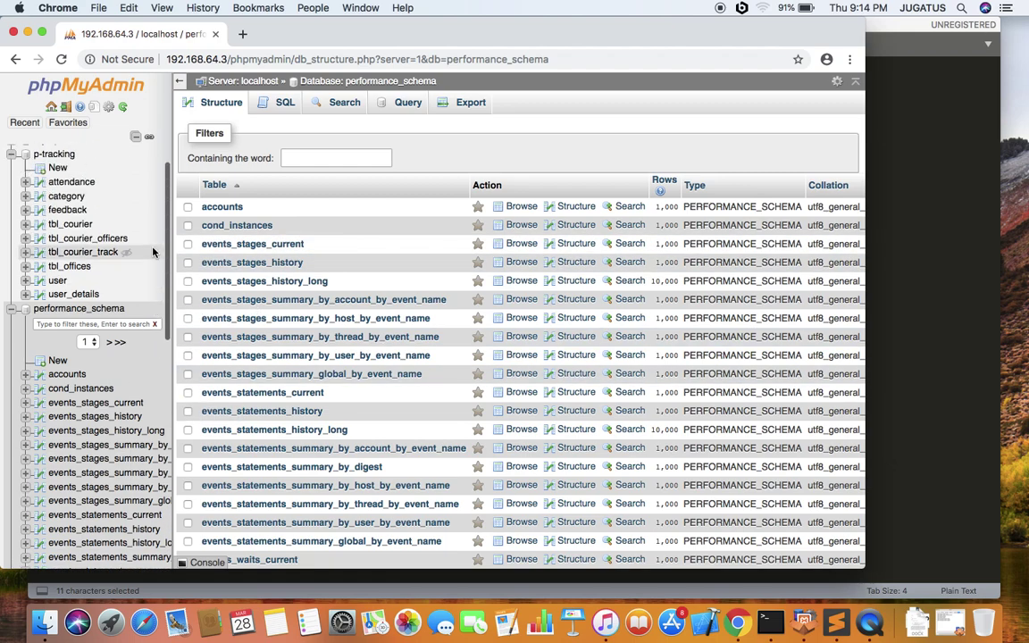
{"action": "left_click", "coordinate": [12, 308]}
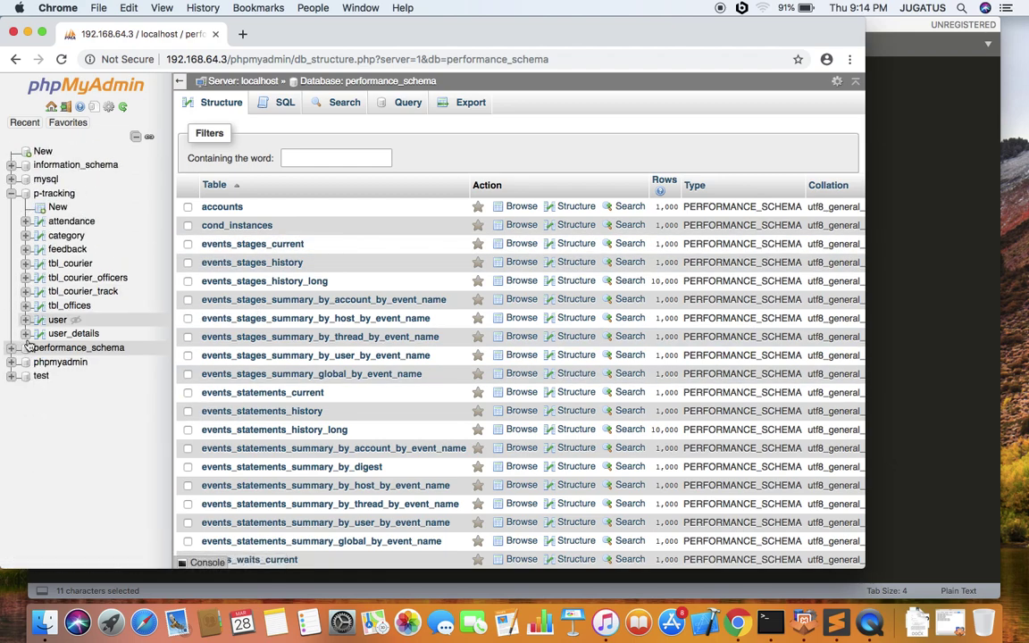
{"action": "left_click", "coordinate": [41, 376]}
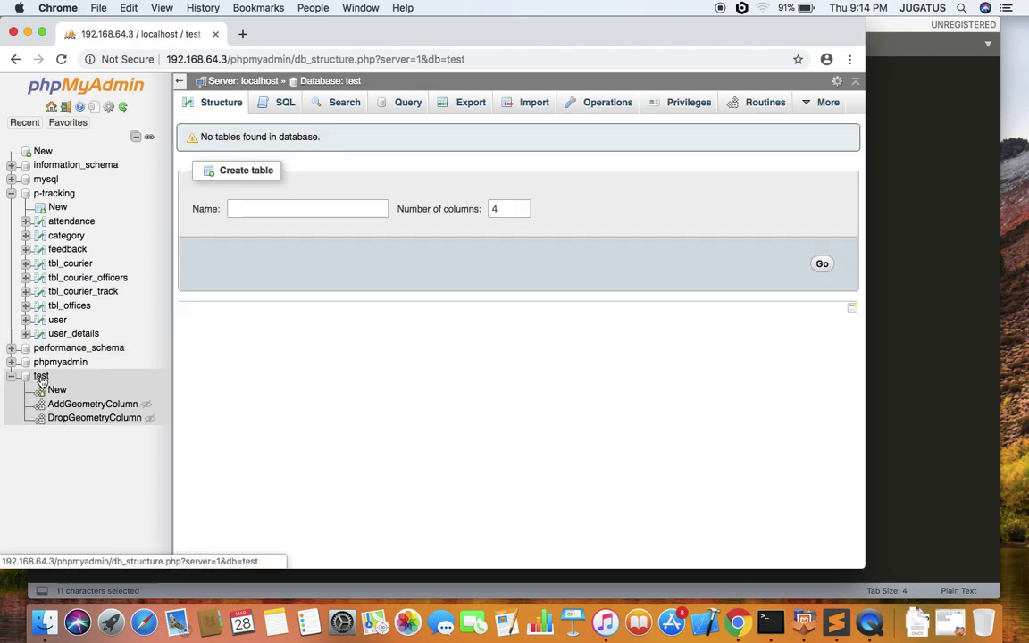
{"action": "left_click", "coordinate": [261, 82]}
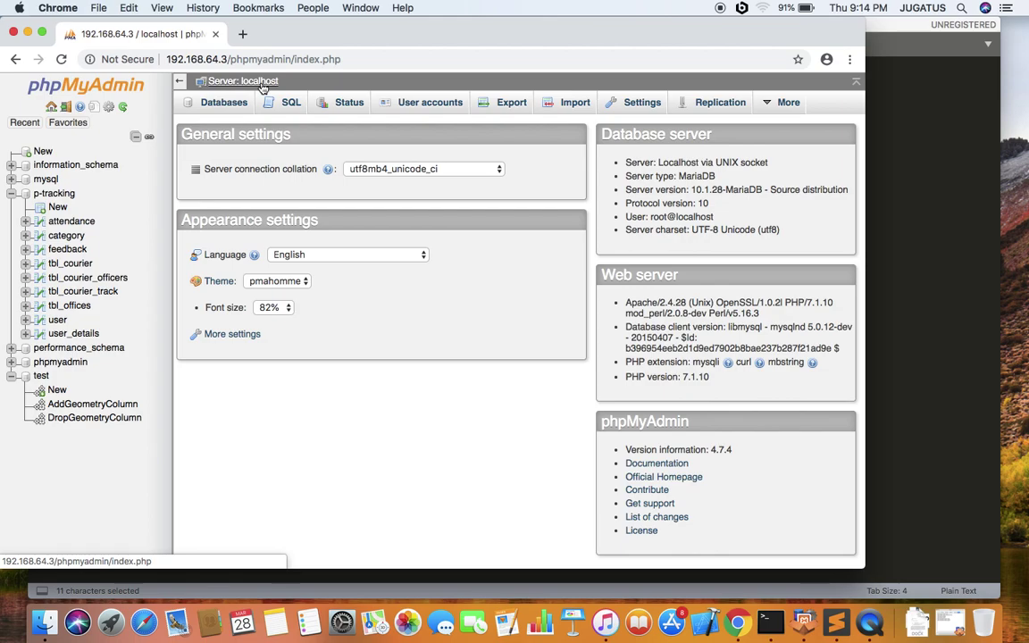
Copy the show databases; command from the Sublime Text notes and run it as an SQL query on the localhost server in phpMyAdmin.
{"action": "key", "text": "super+Tab"}
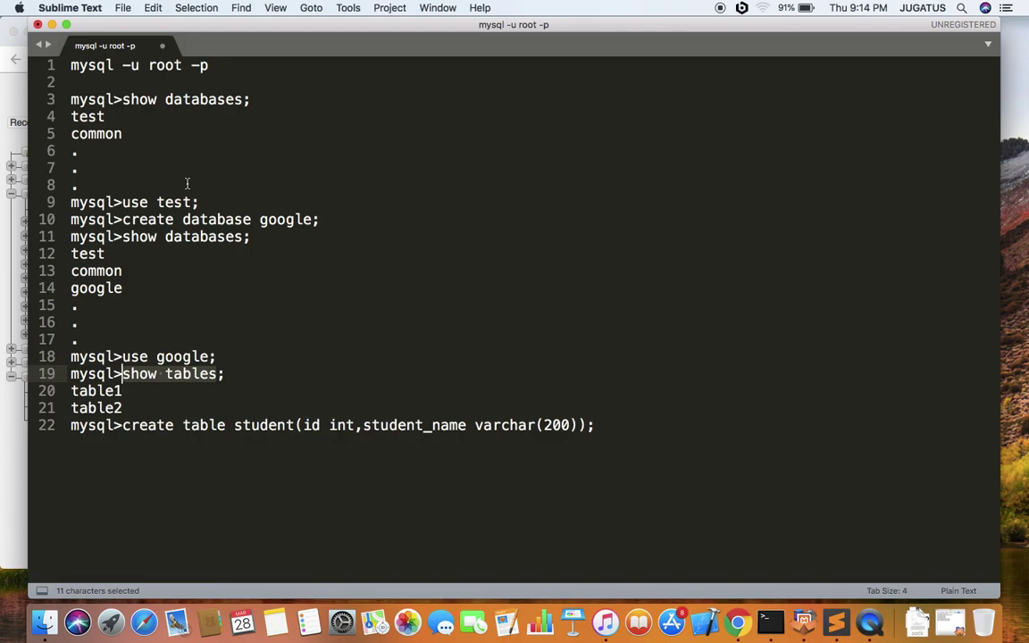
{"action": "left_click_drag", "start_coordinate": [263, 99], "coordinate": [122, 99]}
{"action": "key", "text": "cmd+c"}
{"action": "key", "text": "cmd+Tab"}
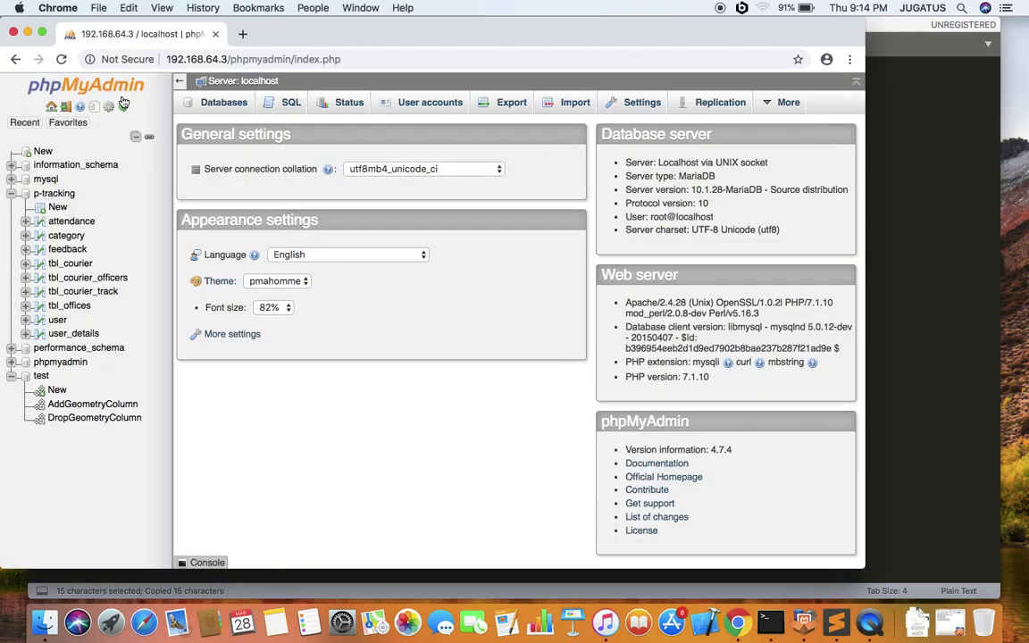
{"action": "left_click", "coordinate": [289, 106]}
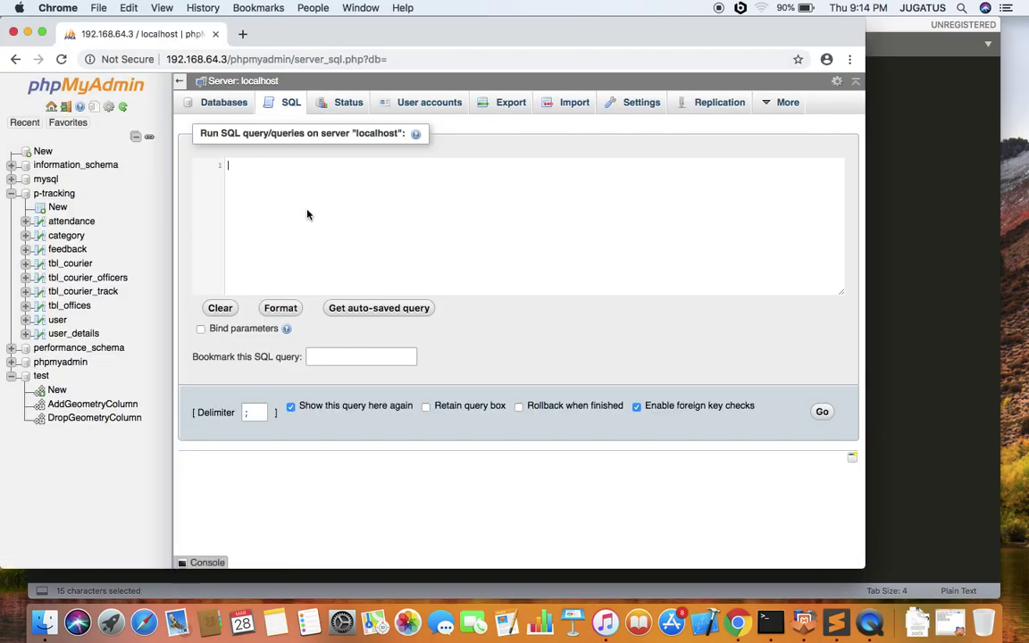
{"action": "key", "text": "super+v"}
{"action": "left_click", "coordinate": [819, 415]}
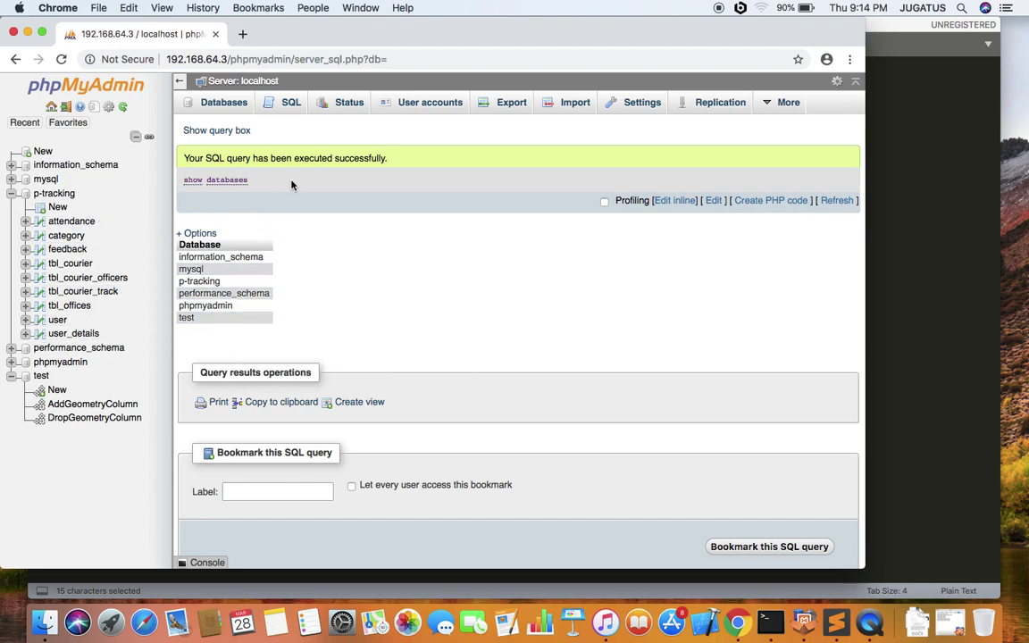
{"action": "key", "text": "super+Tab"}
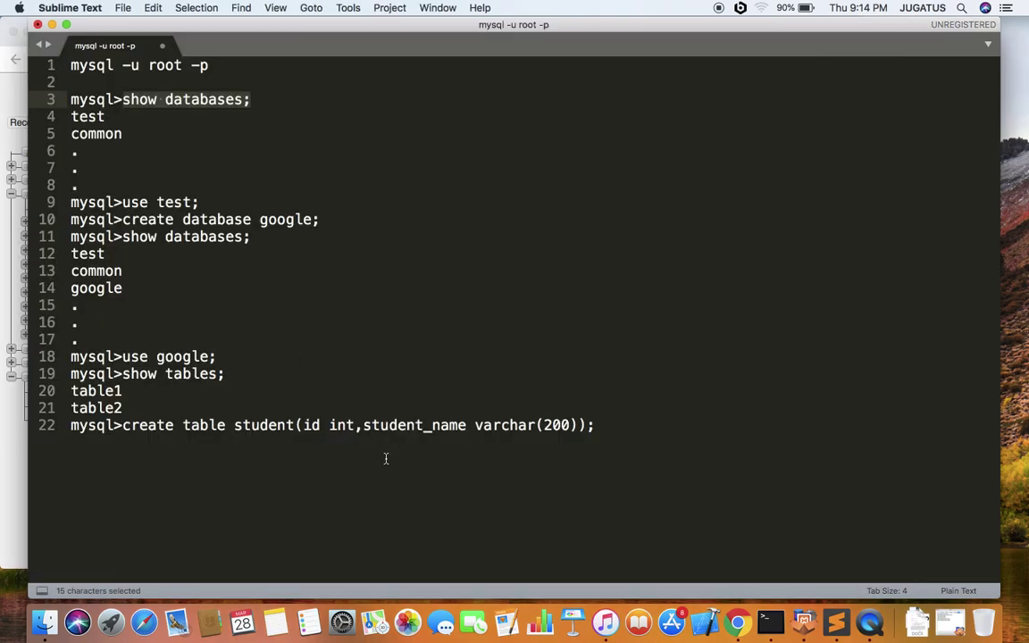
{"action": "key", "text": "super+Tab"}
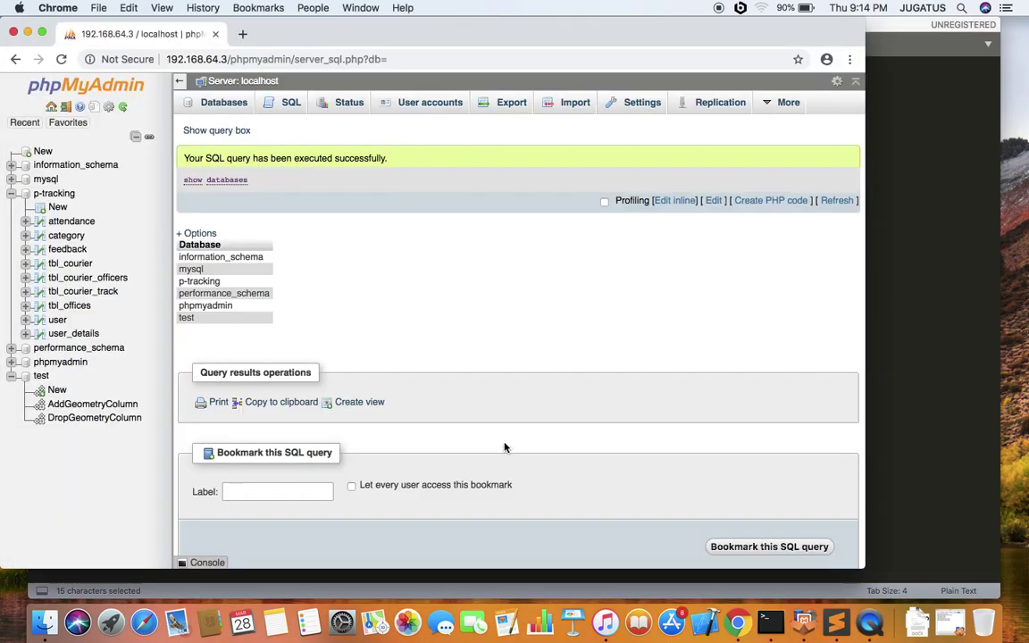
{"action": "left_click", "coordinate": [284, 104]}
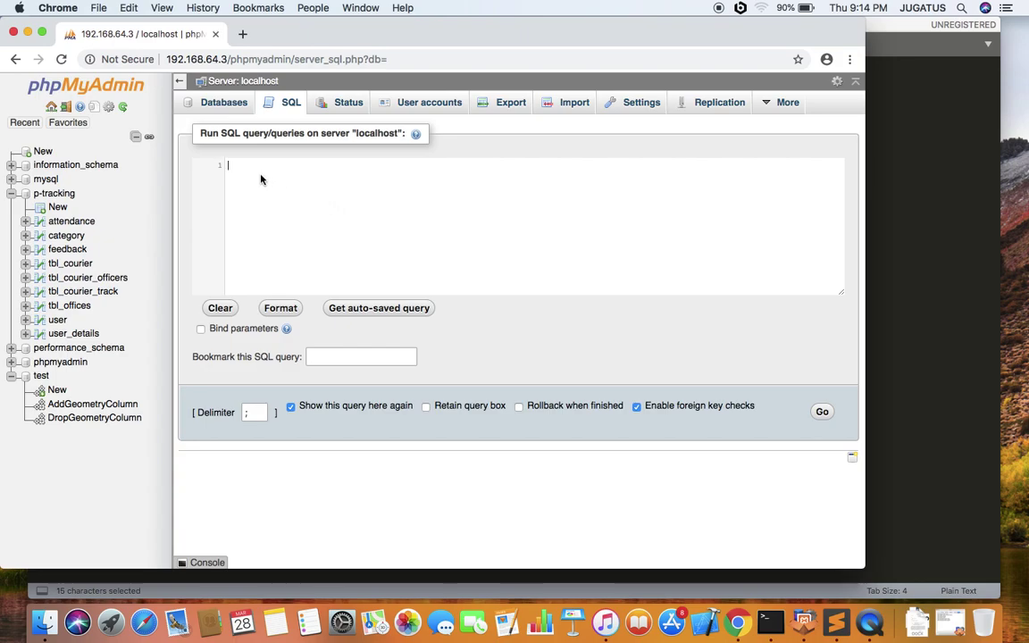
{"action": "key", "text": "super+v"}
{"action": "key", "text": "super+Tab"}
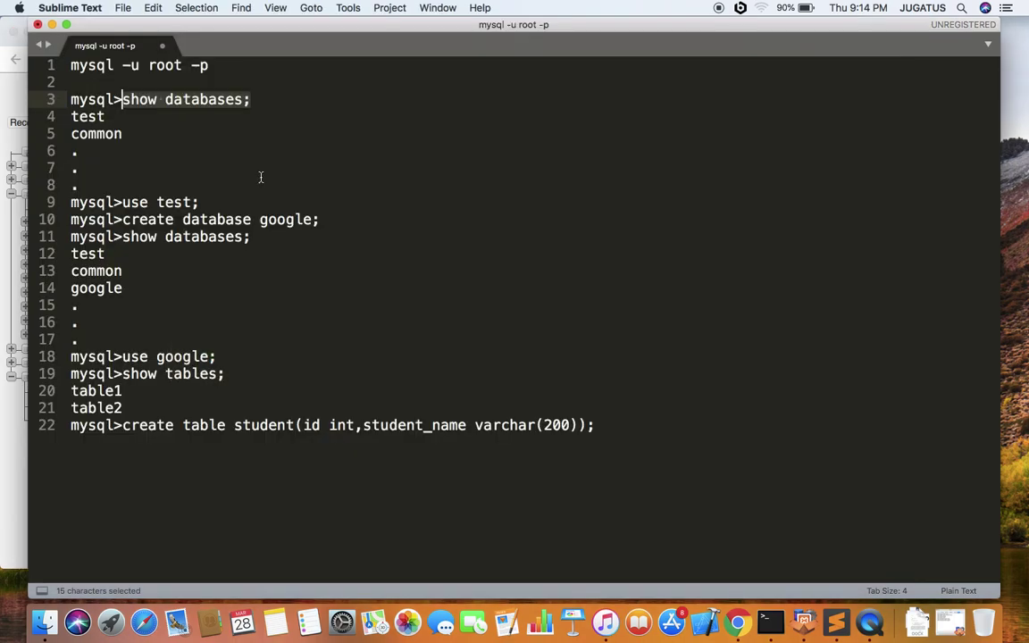
{"action": "key", "text": "super+Tab"}
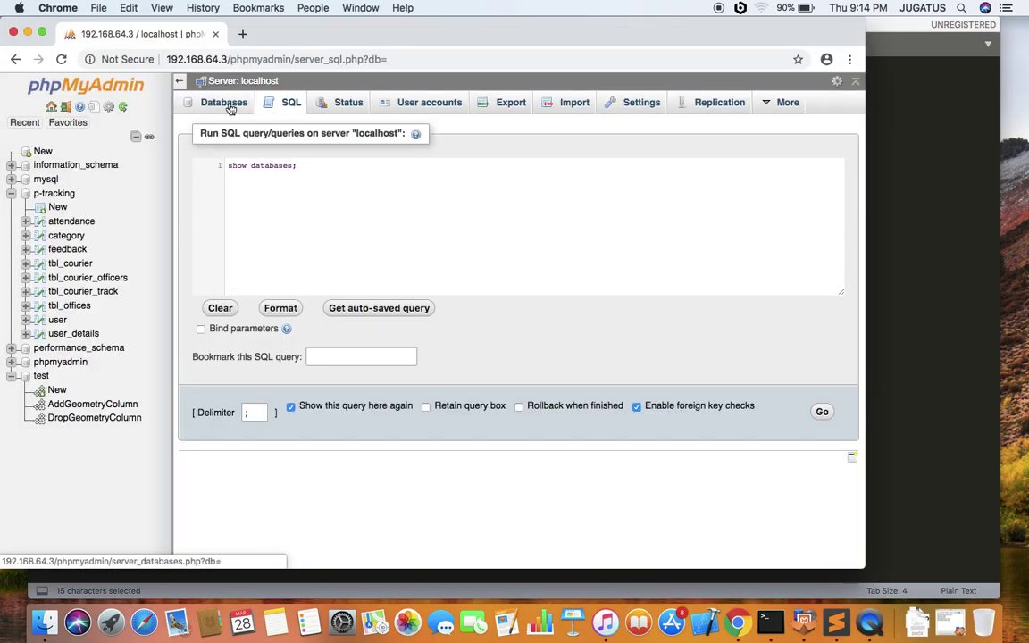
{"action": "left_click", "coordinate": [249, 83]}
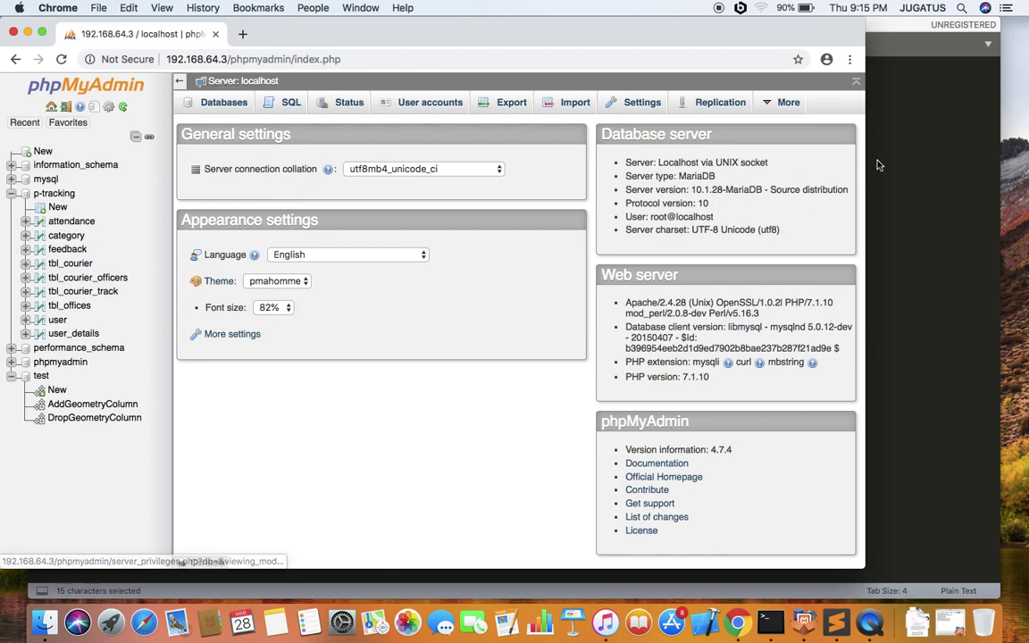
{"action": "key", "text": "super+Tab"}
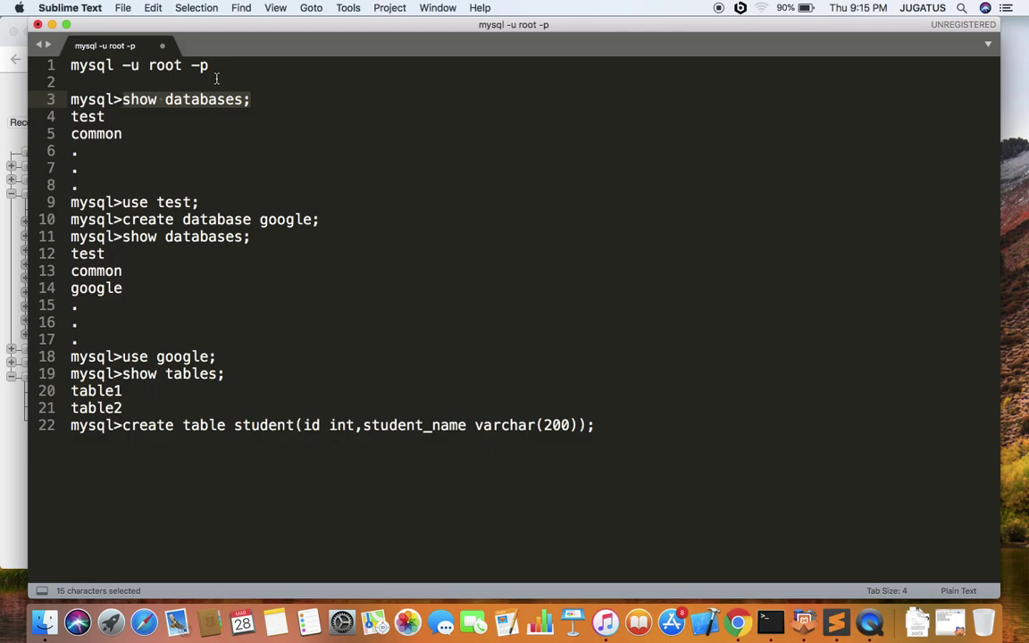
{"action": "key", "text": "super+Tab"}
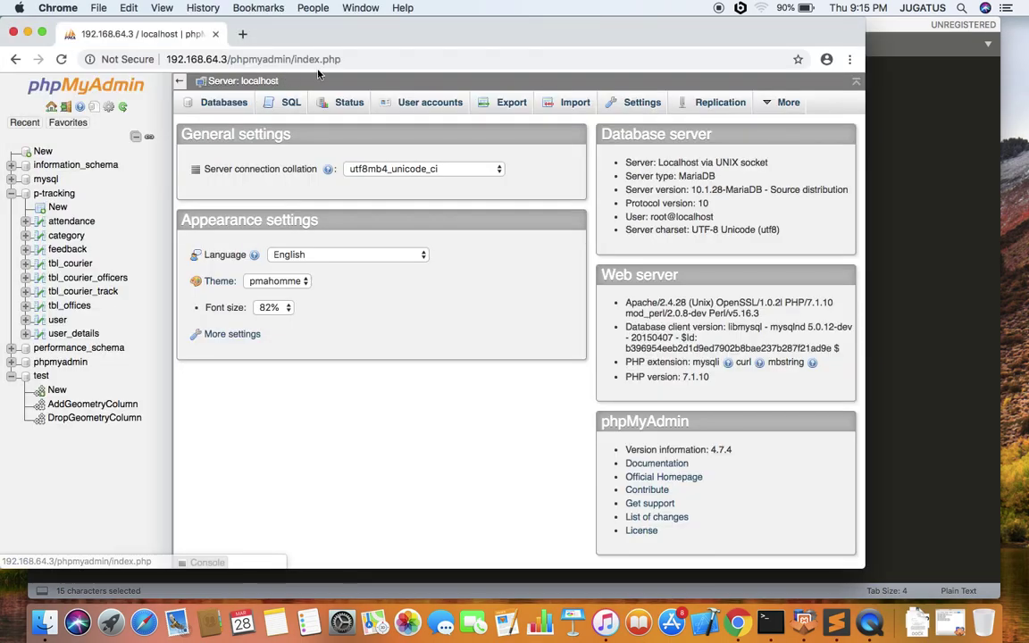
Empty the phpMyAdmin session data and open the server's database management page.
{"action": "left_click_drag", "start_coordinate": [342, 59], "coordinate": [303, 58]}
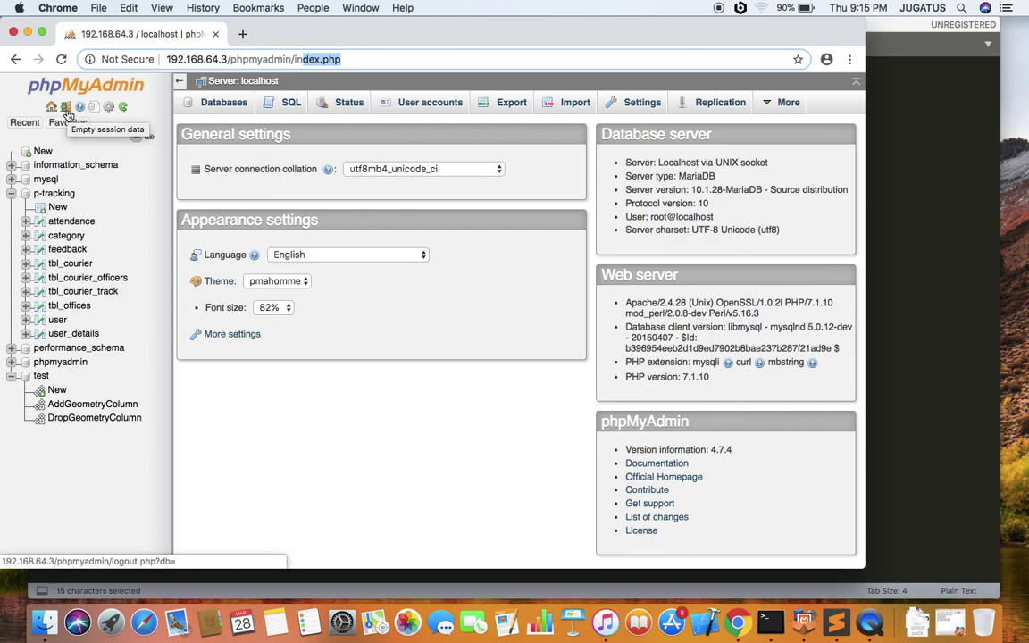
{"action": "left_click", "coordinate": [66, 108]}
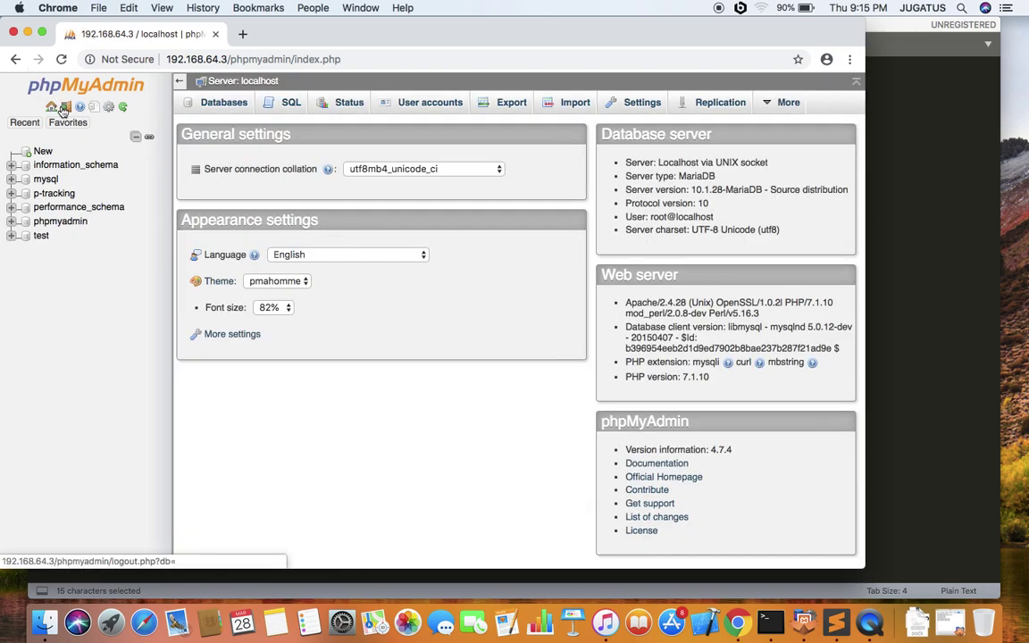
{"action": "left_click", "coordinate": [63, 108]}
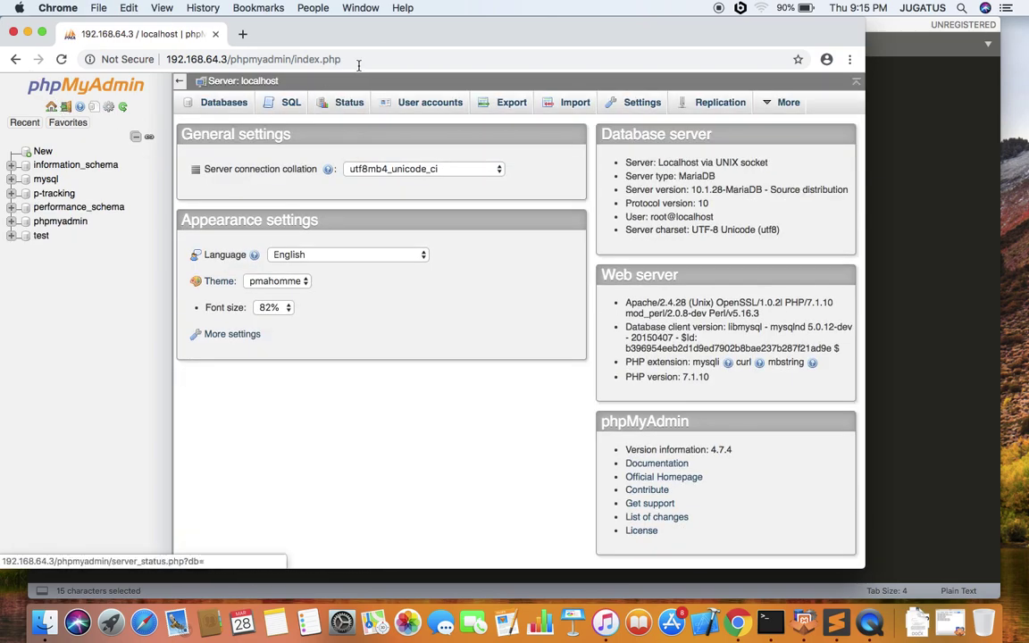
{"action": "left_click", "coordinate": [358, 59]}
{"action": "left_click", "coordinate": [92, 277]}
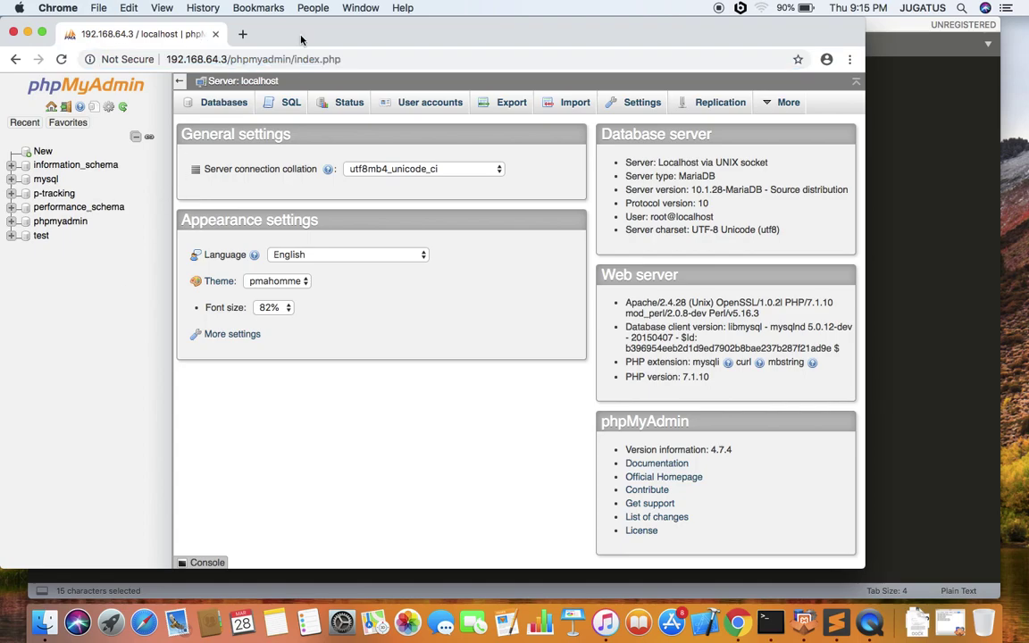
{"action": "left_click", "coordinate": [223, 113]}
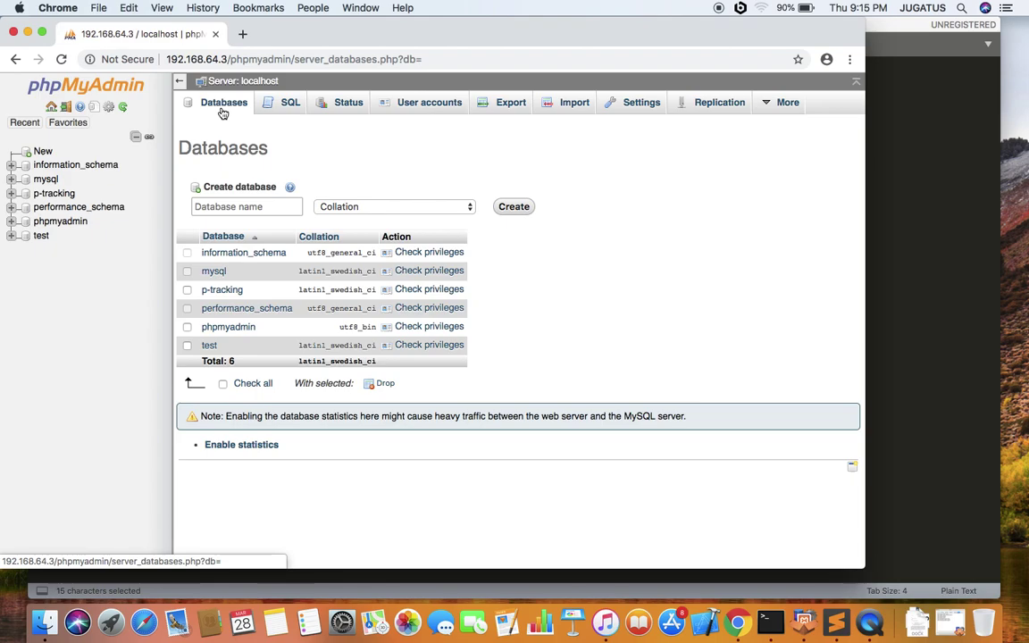
Create a database named google on the localhost server.
{"action": "left_click", "coordinate": [232, 206]}
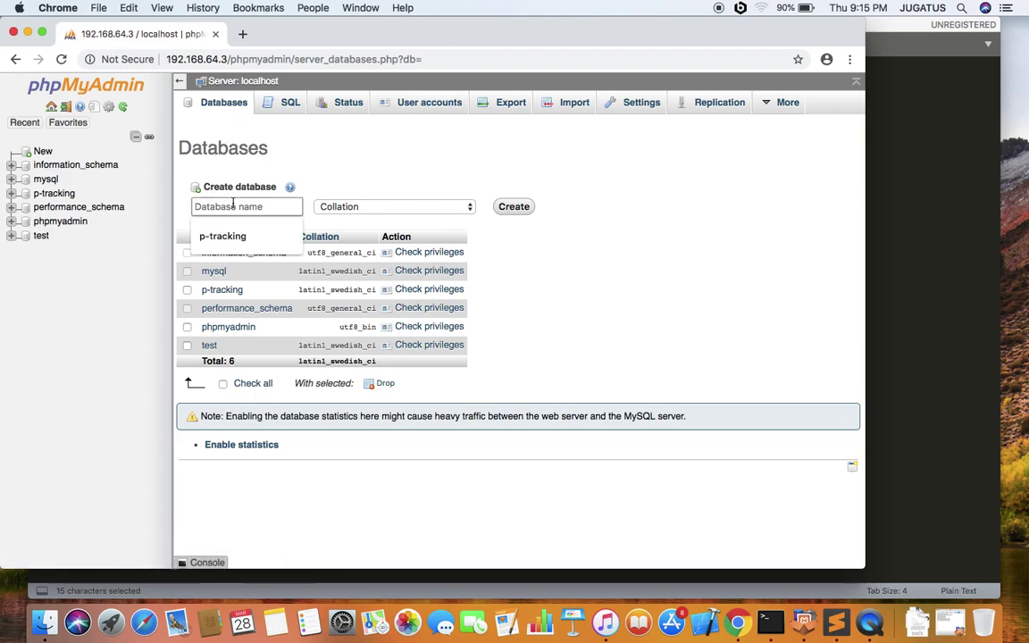
{"action": "type", "text": "google"}
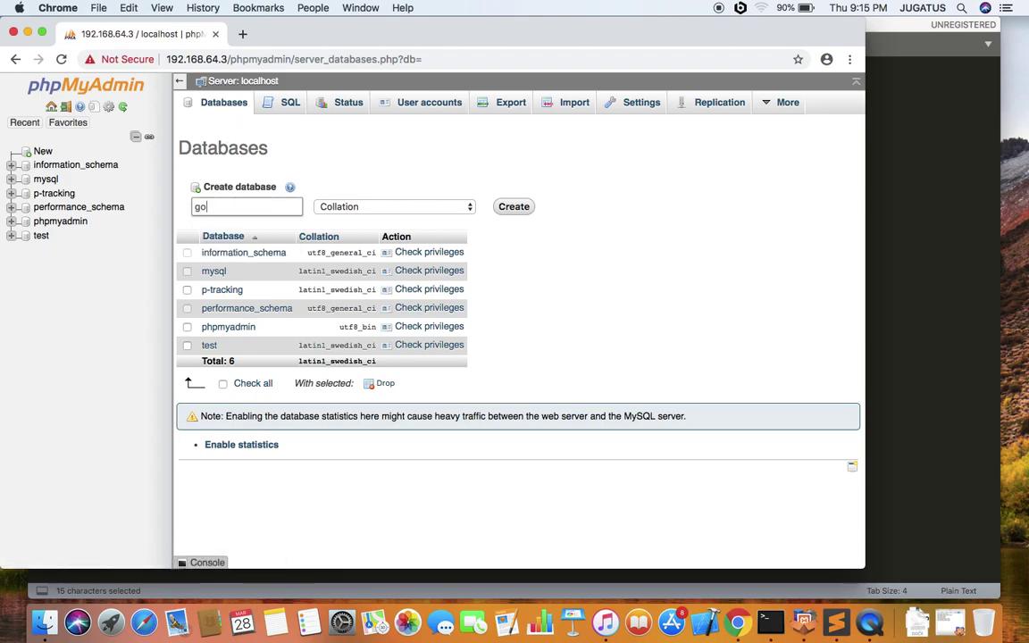
{"action": "left_click", "coordinate": [524, 209]}
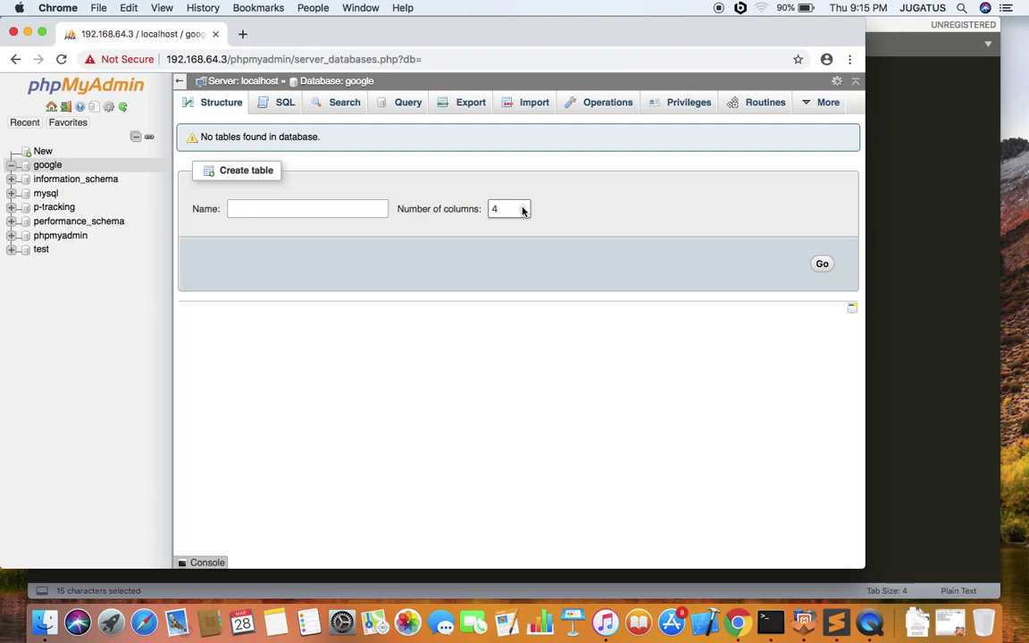
{"action": "left_click", "coordinate": [25, 122]}
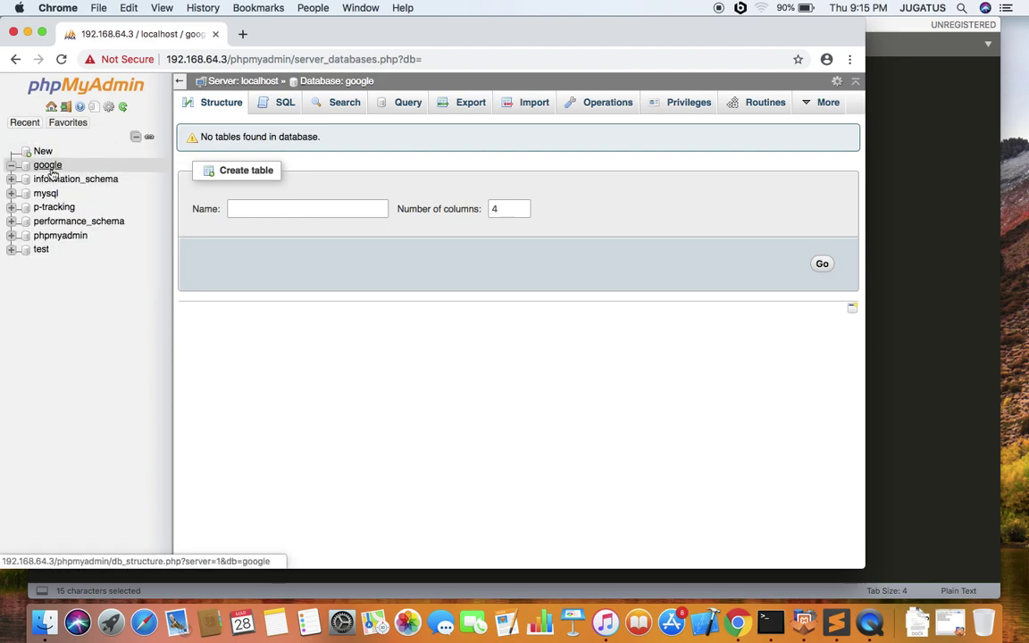
Start a new table named student with 2 columns in the google database.
{"action": "left_click", "coordinate": [319, 214]}
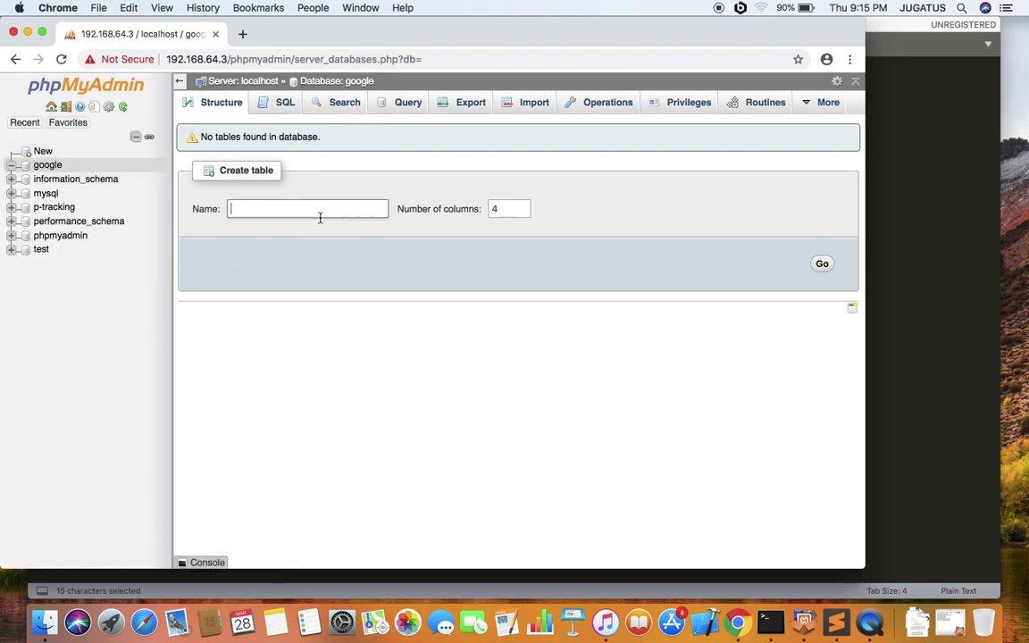
{"action": "type", "text": "student"}
{"action": "double_click", "coordinate": [500, 209]}
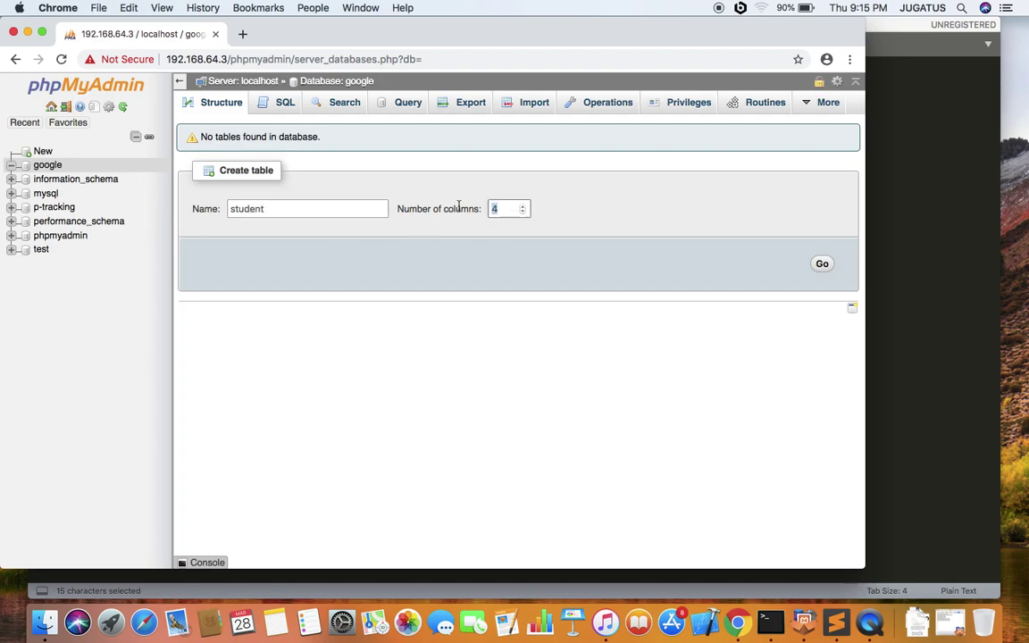
{"action": "type", "text": "2"}
{"action": "left_click", "coordinate": [823, 266]}
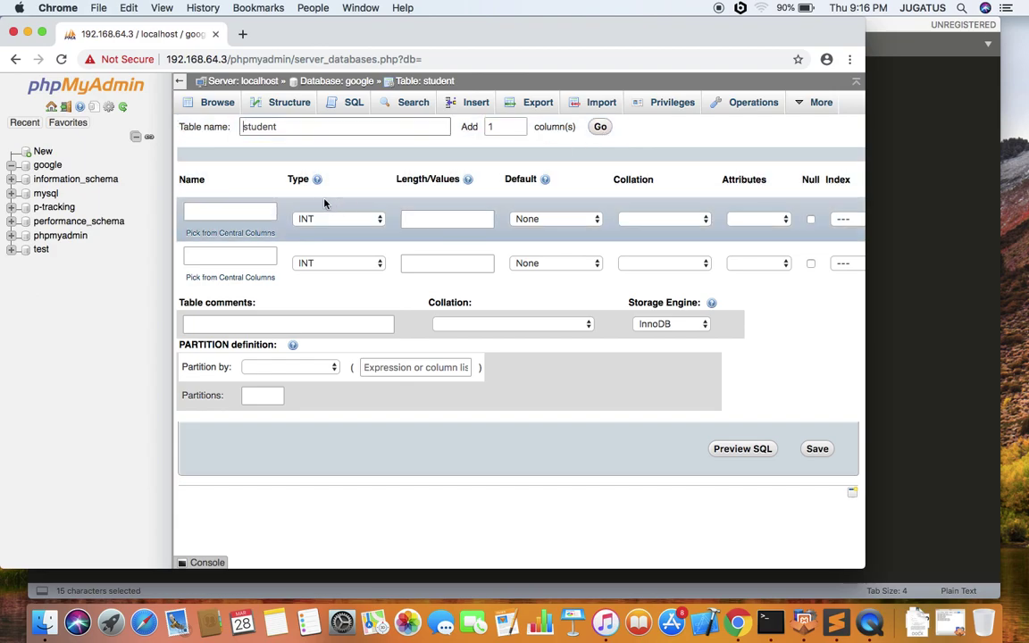
Name the student table's first column id and its second column student_name.
{"action": "left_click", "coordinate": [208, 209]}
{"action": "type", "text": "id"}
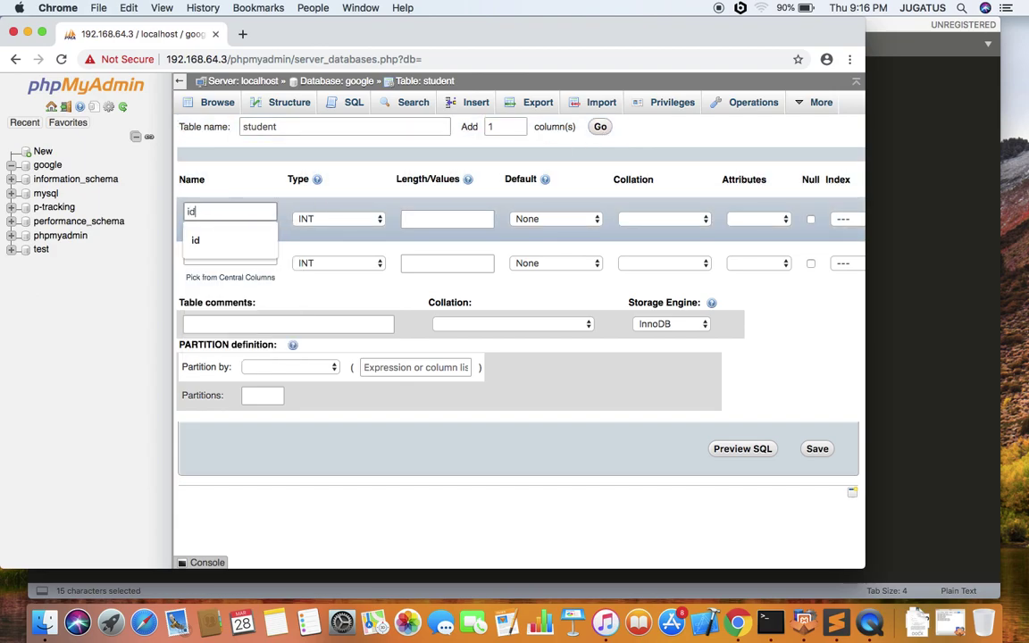
{"action": "left_click", "coordinate": [237, 269]}
{"action": "left_click", "coordinate": [234, 260]}
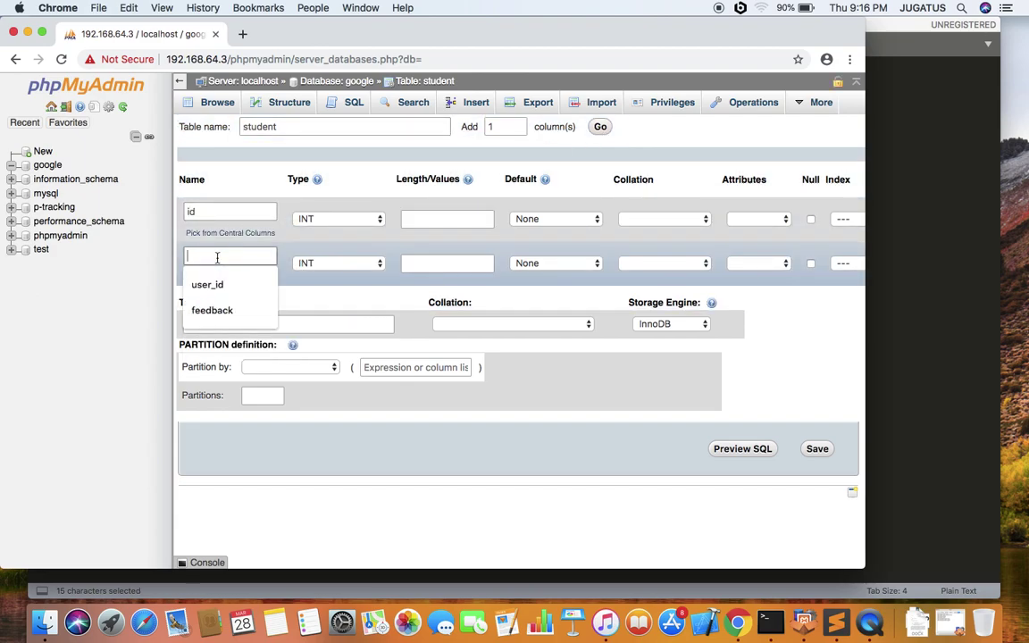
{"action": "type", "text": "stu"}
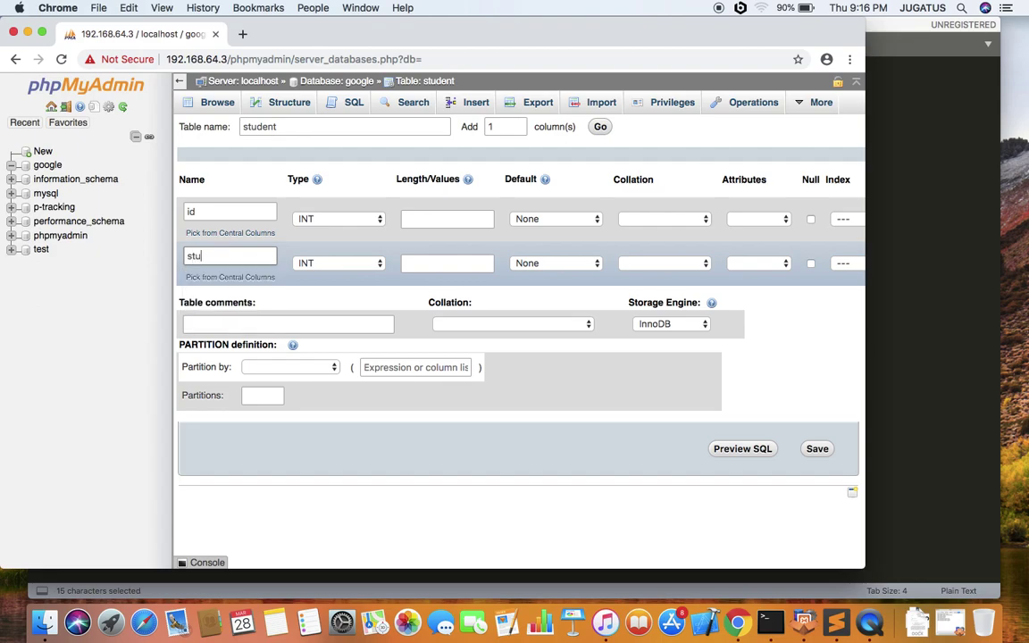
{"action": "type", "text": "dent_name"}
Look through the data types available for the student_name column and leave its type as it is.
{"action": "left_click", "coordinate": [348, 263]}
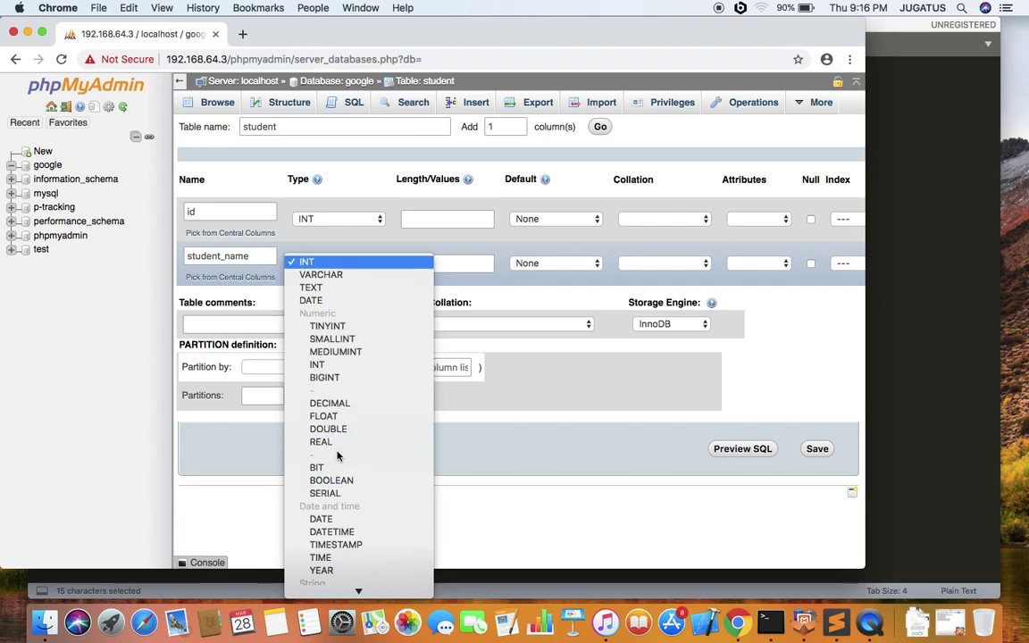
{"action": "key", "text": "Down"}
{"action": "key", "text": "Down"}
{"action": "key", "text": "Down"}
{"action": "key", "text": "Down"}
{"action": "key", "text": "Down"}
{"action": "key", "text": "Down"}
{"action": "key", "text": "Down"}
{"action": "key", "text": "Down"}
{"action": "key", "text": "Down"}
{"action": "key", "text": "Down"}
{"action": "key", "text": "Down"}
{"action": "key", "text": "Down"}
{"action": "key", "text": "Down"}
{"action": "key", "text": "Down"}
{"action": "key", "text": "Down"}
{"action": "key", "text": "Down"}
{"action": "key", "text": "Down"}
{"action": "key", "text": "Down"}
{"action": "key", "text": "Down"}
{"action": "key", "text": "Down"}
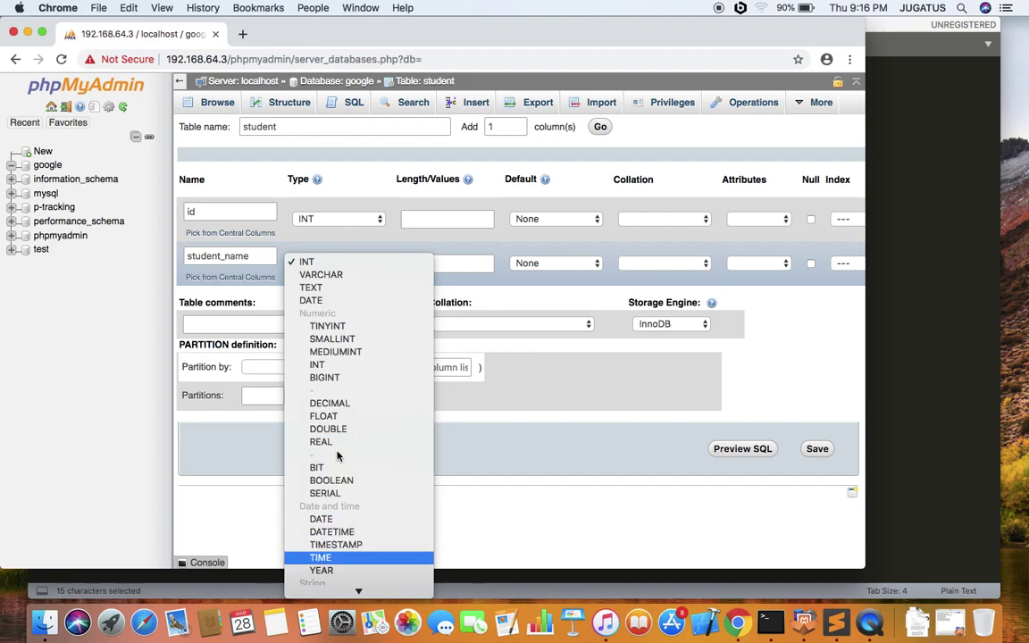
{"action": "key", "text": "Down"}
{"action": "key", "text": "Down"}
{"action": "key", "text": "Down"}
{"action": "key", "text": "Down"}
{"action": "key", "text": "Down"}
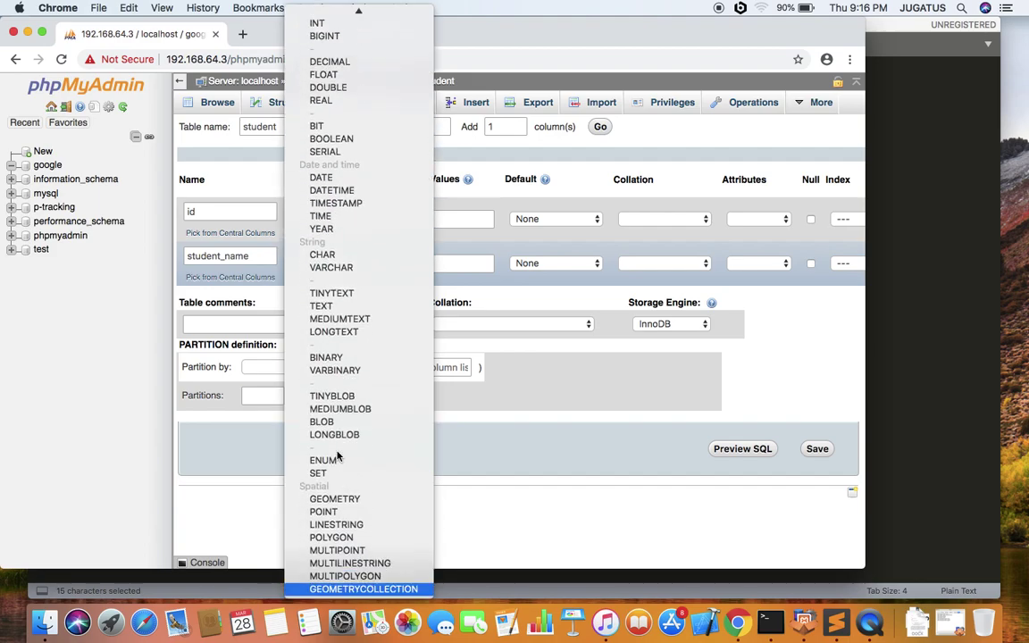
{"action": "left_click", "coordinate": [193, 463]}
Set the student_name column's type to VARCHAR with a length of 200.
{"action": "left_click", "coordinate": [326, 266]}
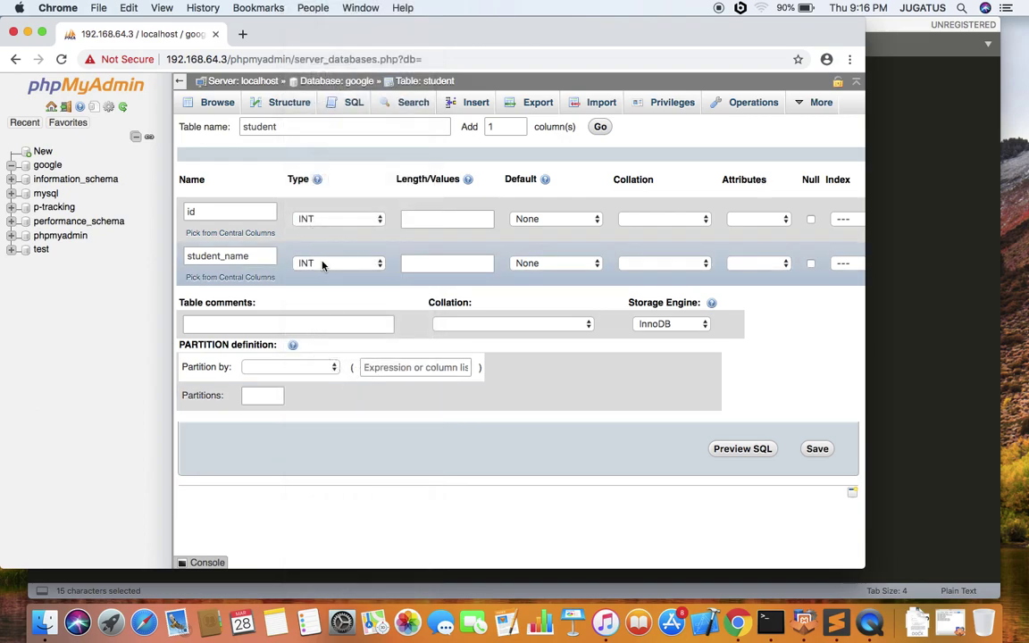
{"action": "left_click", "coordinate": [324, 275]}
{"action": "left_click", "coordinate": [409, 264]}
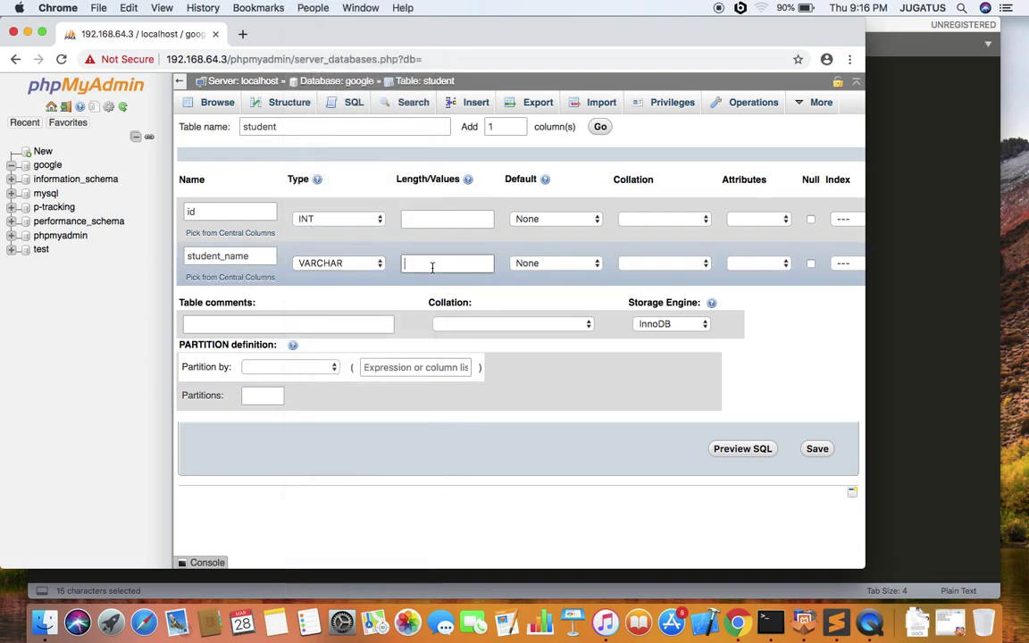
{"action": "type", "text": "2000"}
{"action": "key", "text": "BackSpace"}
{"action": "left_click", "coordinate": [818, 449]}
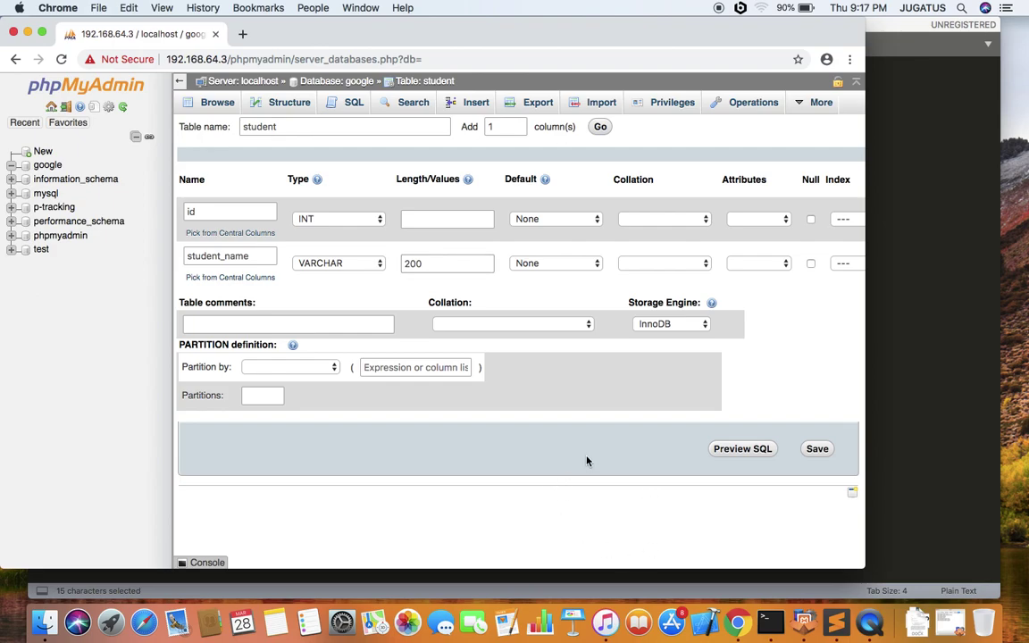
Make the id column auto-incrementing and add it to a PRIMARY index without a size.
{"action": "scroll", "coordinate": [586, 461], "scroll_direction": "right", "scroll_amount": 10}
{"action": "scroll", "coordinate": [587, 461], "scroll_direction": "right", "scroll_amount": 10}
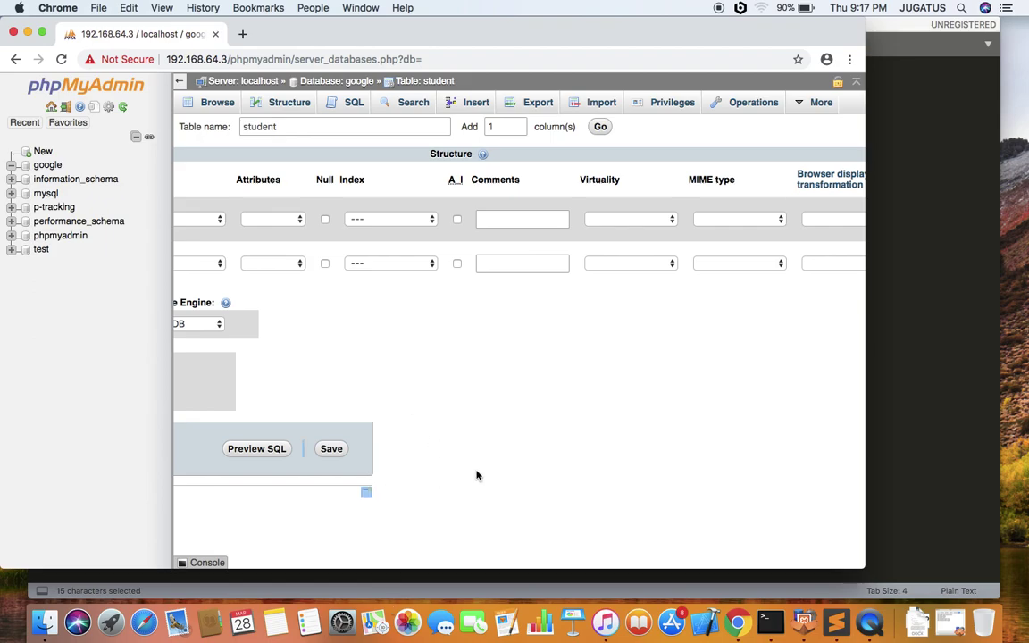
{"action": "left_click", "coordinate": [456, 220]}
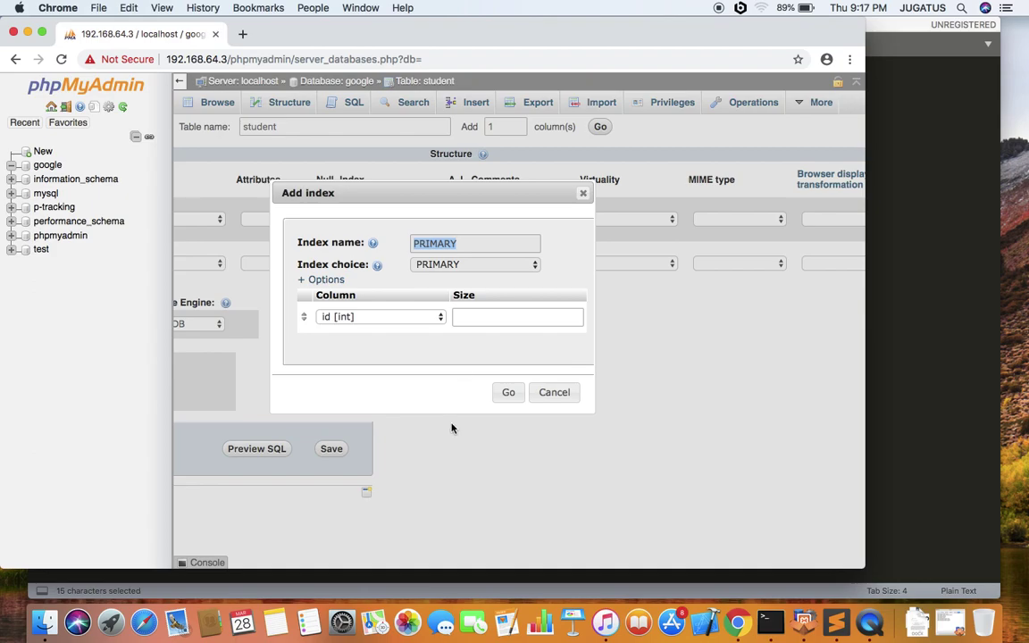
{"action": "left_click", "coordinate": [514, 397]}
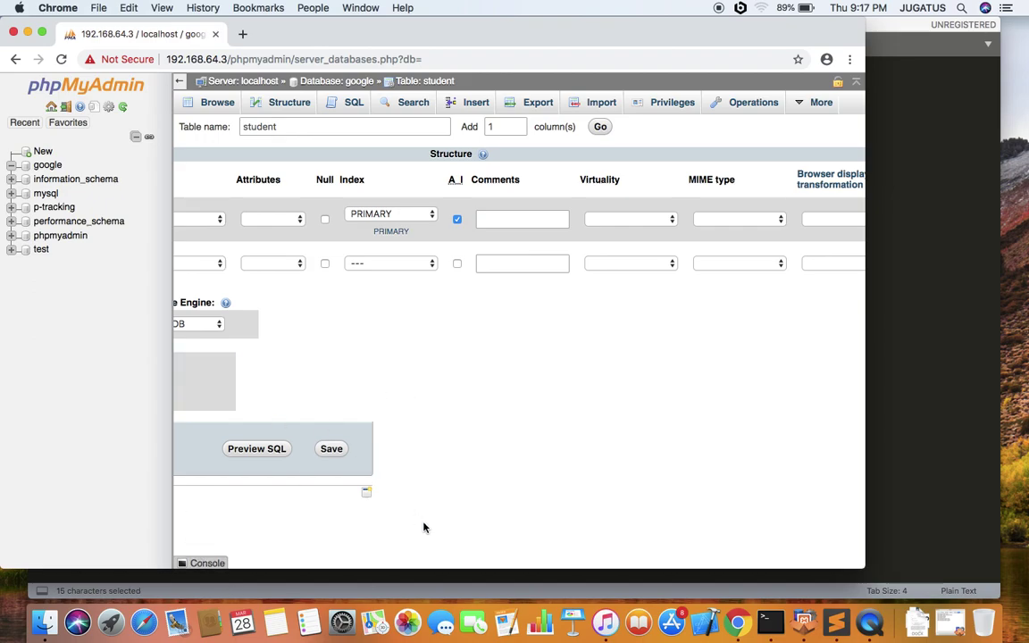
{"action": "left_click_drag", "start_coordinate": [414, 390], "coordinate": [443, 500]}
{"action": "left_click", "coordinate": [418, 220]}
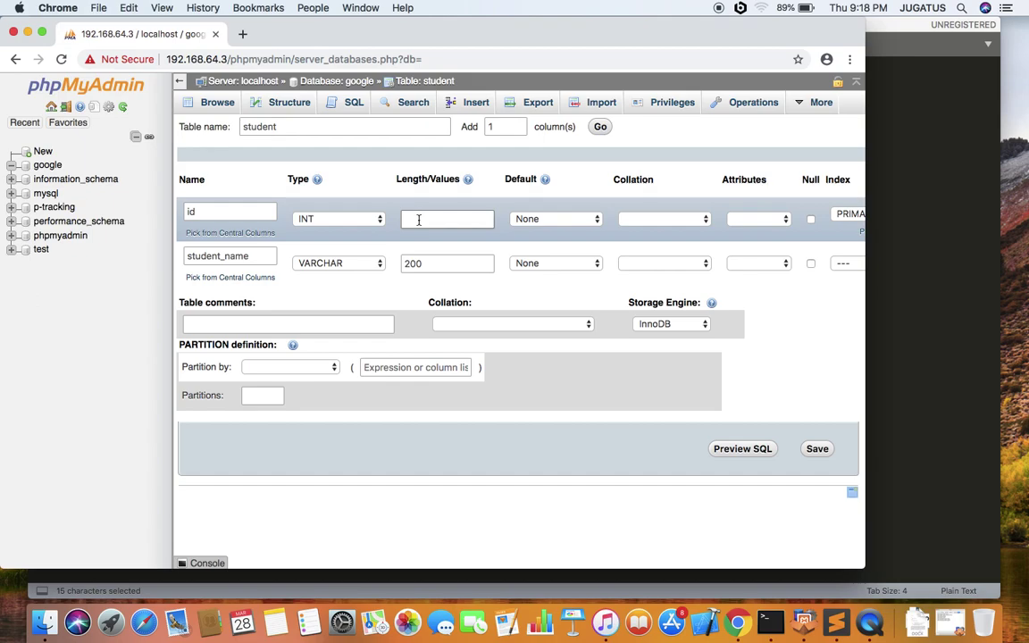
Preview the SQL for the student table and copy the whole CREATE TABLE statement.
{"action": "left_click", "coordinate": [736, 450]}
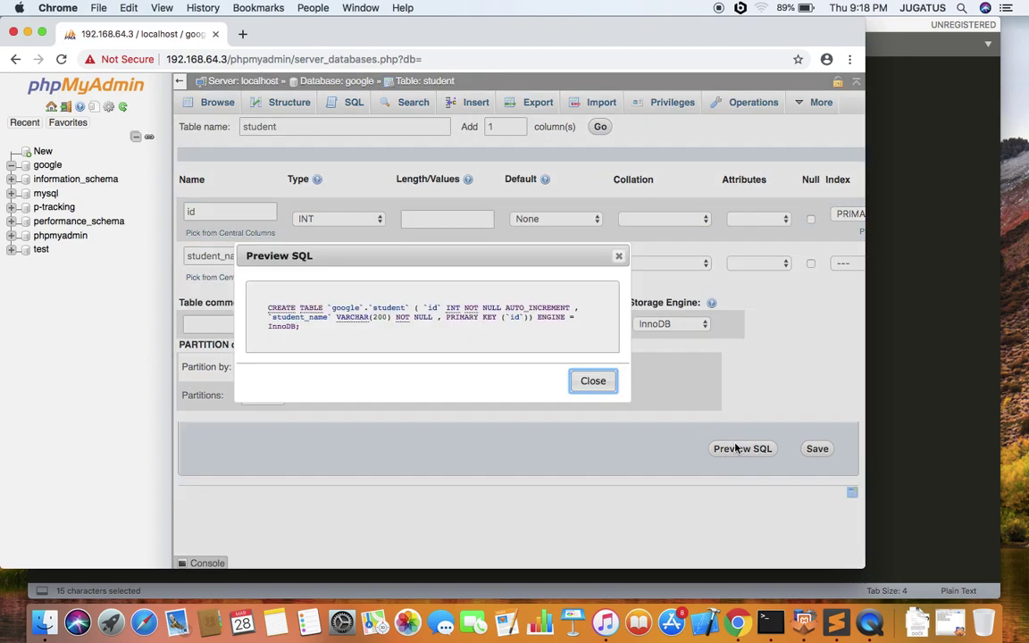
{"action": "left_click", "coordinate": [536, 318]}
{"action": "triple_click", "coordinate": [536, 318]}
{"action": "key", "text": "super+c"}
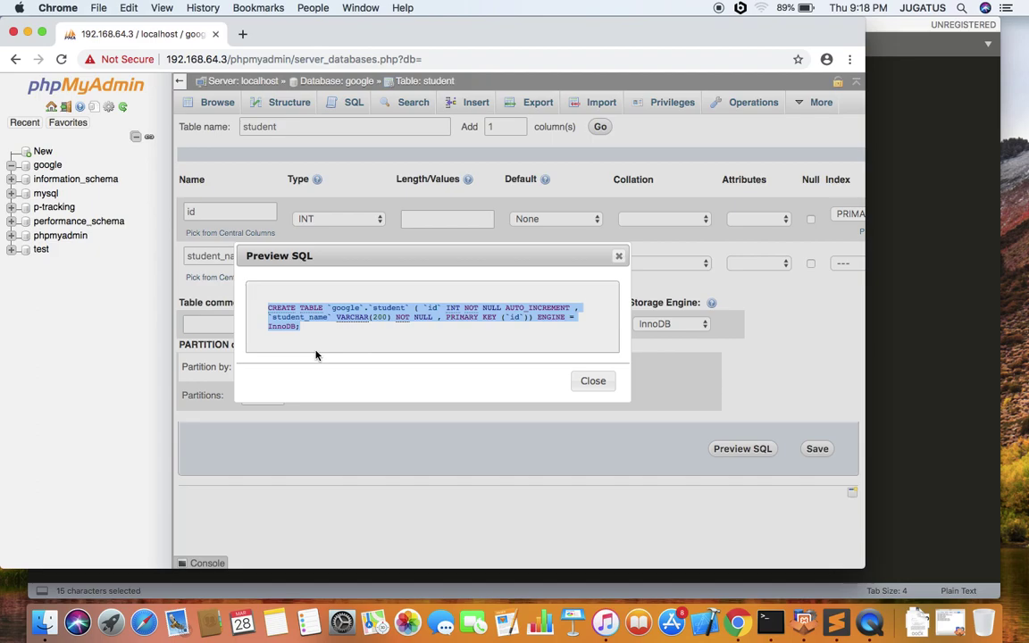
Switch to the Sublime Text notes and paste the copied statement below the create table student command, separated by a blank line.
{"action": "left_click", "coordinate": [837, 622]}
{"action": "left_click", "coordinate": [636, 423]}
{"action": "key", "text": "Return"}
{"action": "key", "text": "Return"}
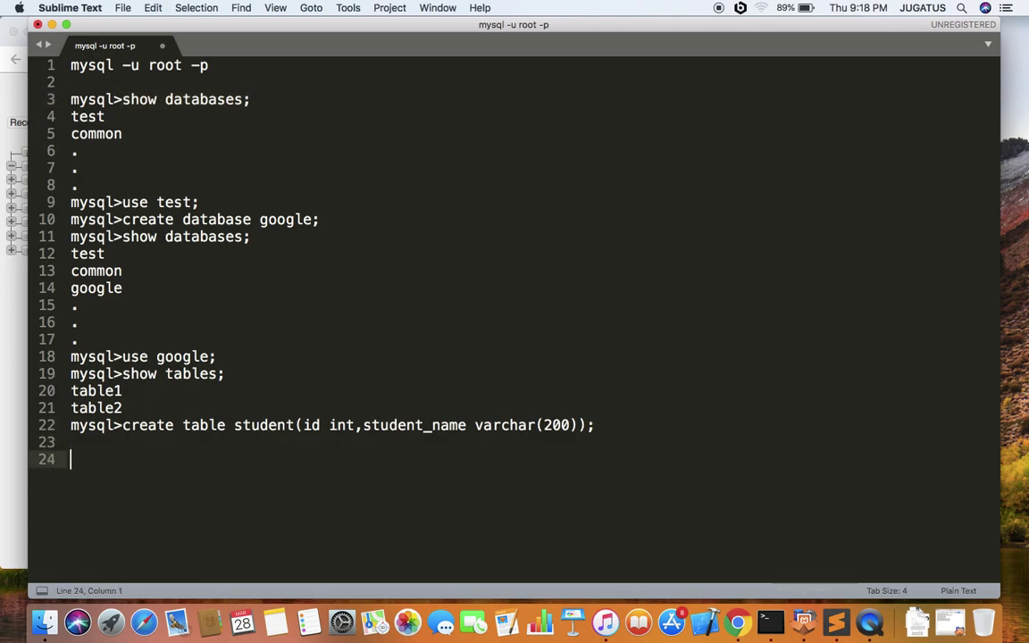
{"action": "key", "text": "super+v"}
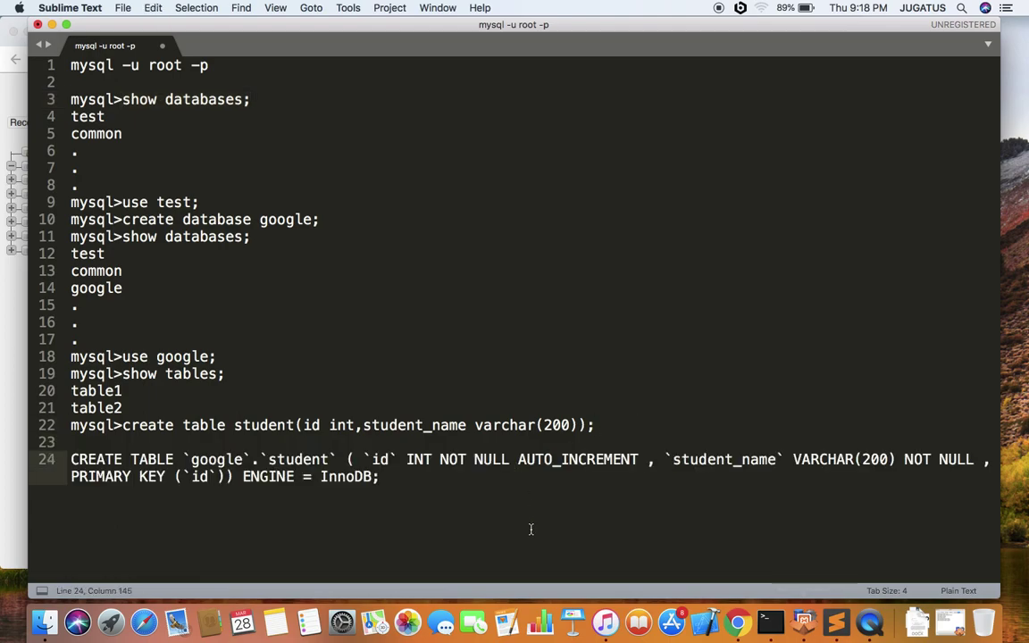
Highlight google, student, id, INT and NOT NULL AUTO_INCREMENT in turn within the pasted CREATE TABLE statement.
{"action": "double_click", "coordinate": [203, 459]}
{"action": "double_click", "coordinate": [290, 459]}
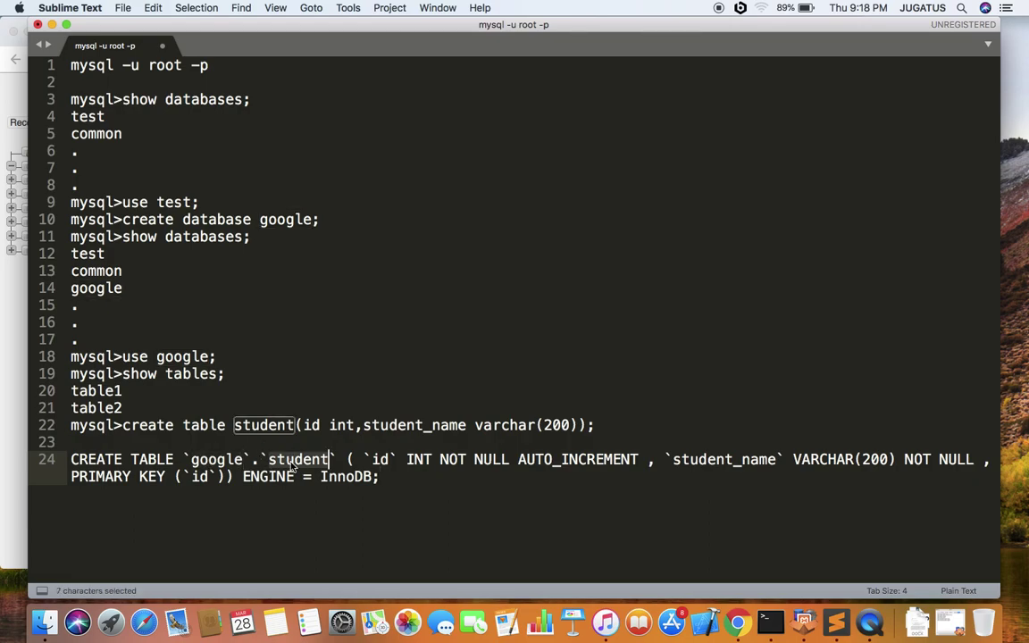
{"action": "double_click", "coordinate": [379, 459]}
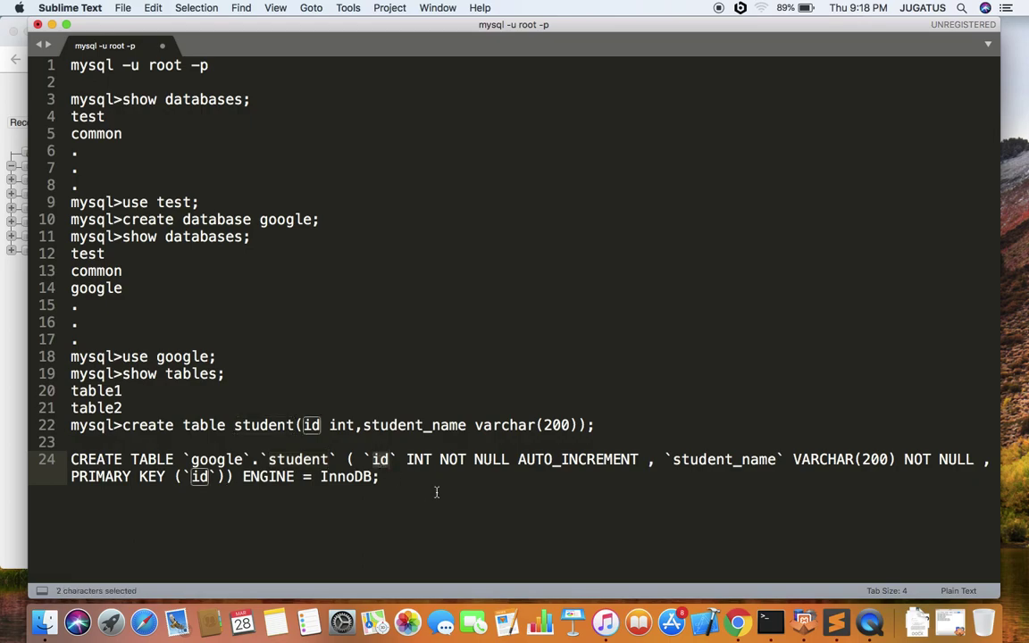
{"action": "double_click", "coordinate": [419, 459]}
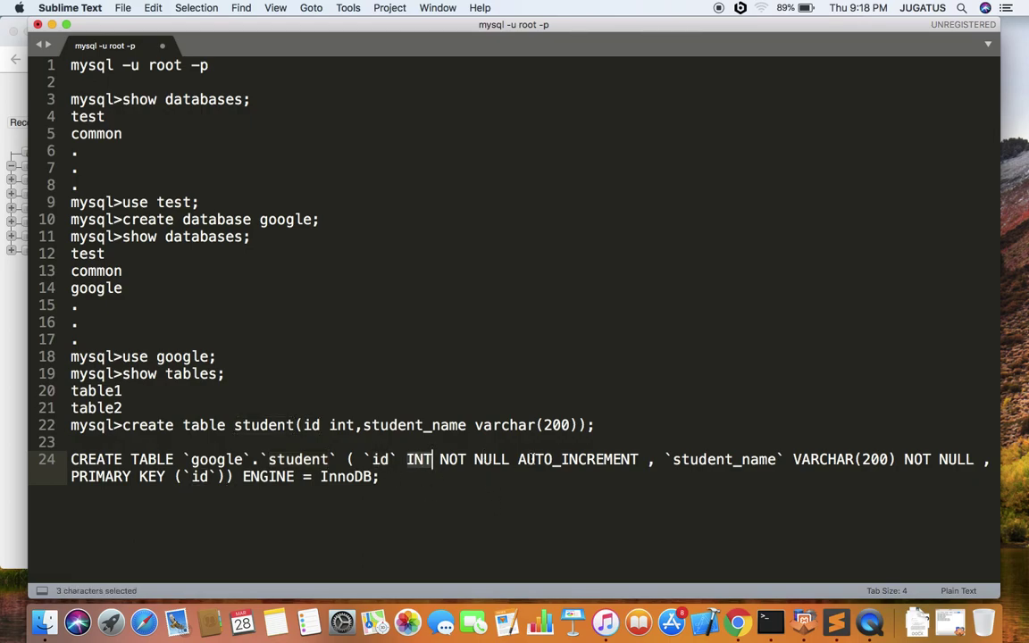
{"action": "left_click_drag", "start_coordinate": [643, 459], "coordinate": [440, 459]}
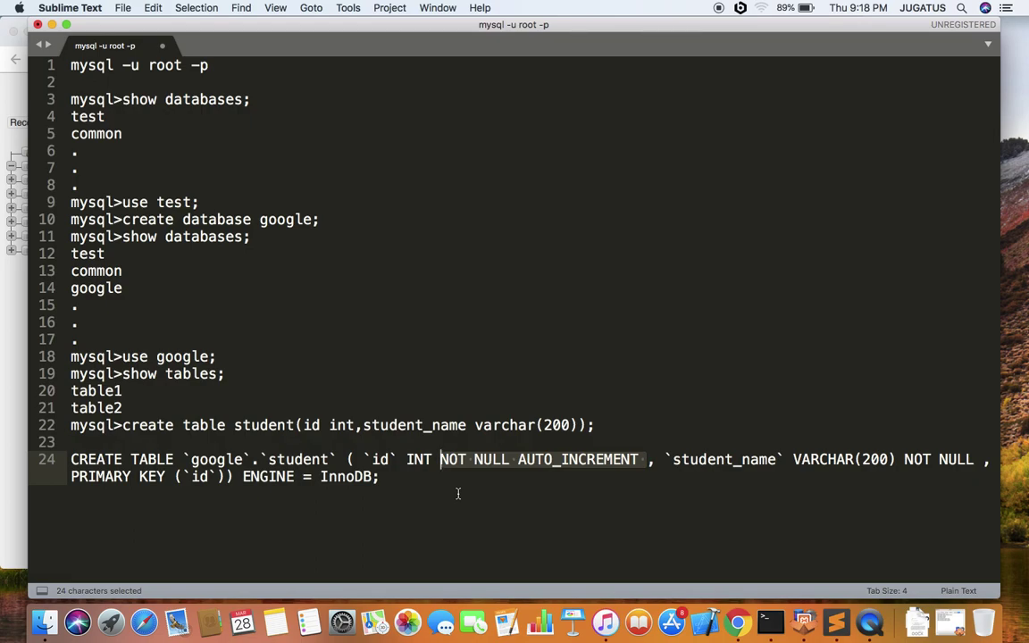
{"action": "double_click", "coordinate": [582, 459]}
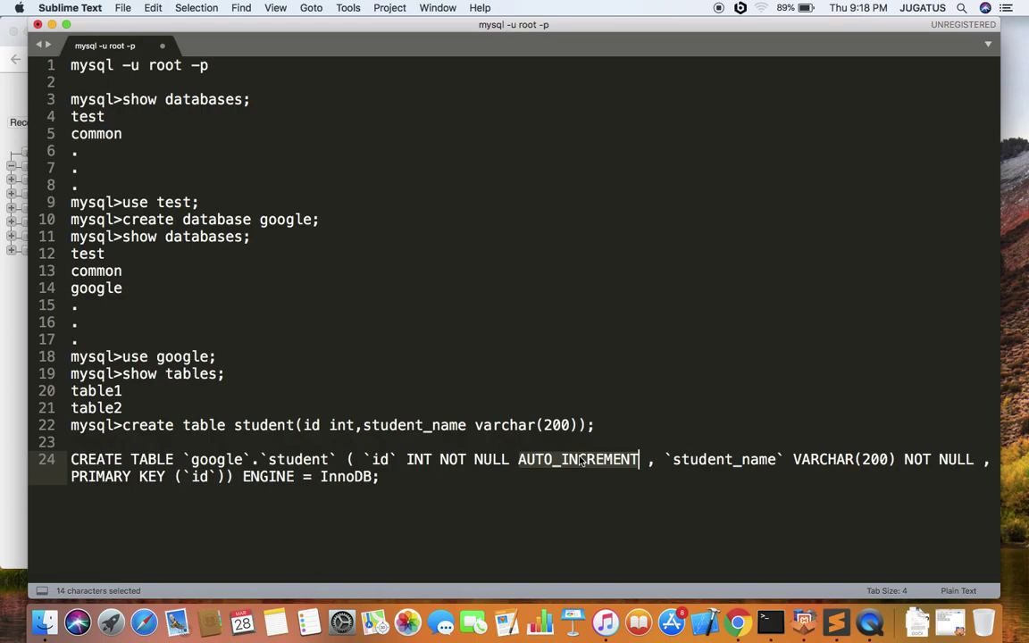
Switch to phpMyAdmin and close the SQL preview of the student table.
{"action": "key", "text": "super+Tab"}
{"action": "key", "text": "super+Tab"}
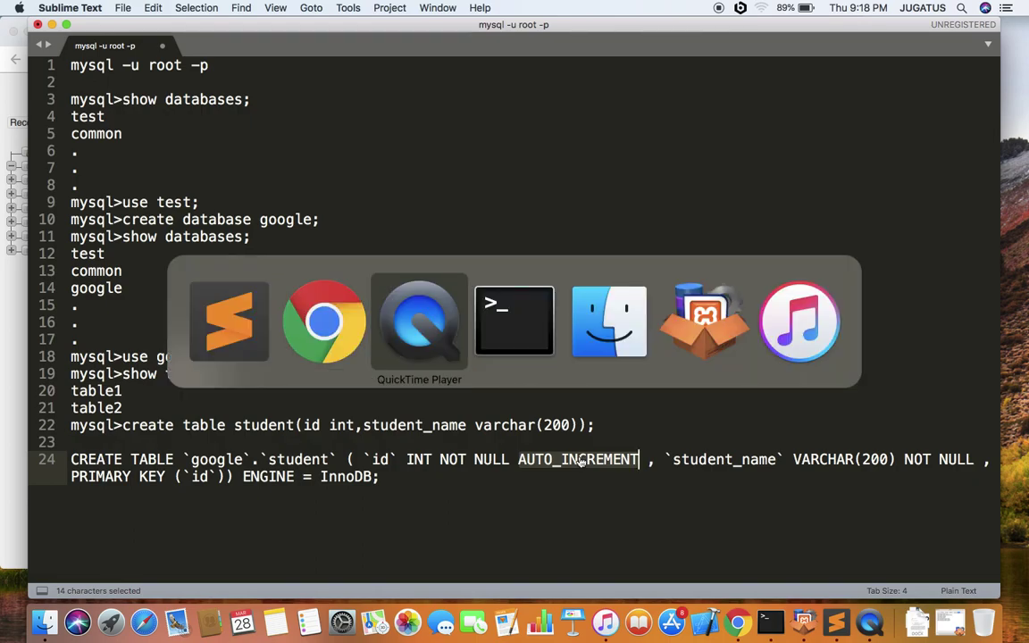
{"action": "key", "text": "super+Tab"}
{"action": "key", "text": "super+Tab"}
{"action": "key", "text": "super+Tab"}
{"action": "key", "text": "super+Tab"}
{"action": "key", "text": "super+Tab"}
{"action": "key", "text": "super+Tab"}
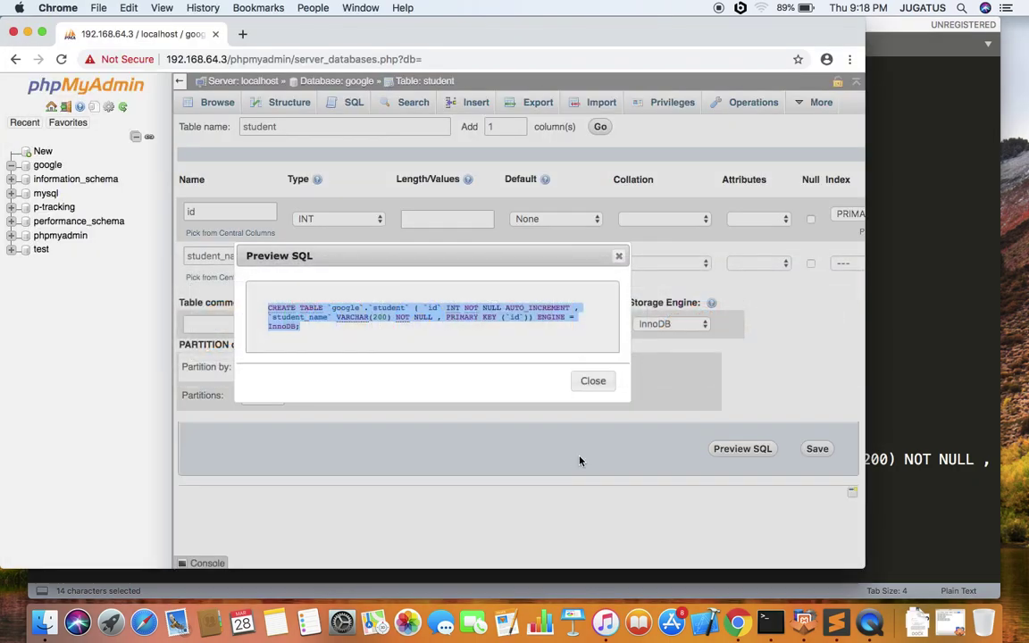
{"action": "left_click", "coordinate": [590, 384]}
Return to the Sublime Text notes and highlight student_name and PRIMARY KEY (`id`) in the pasted statement.
{"action": "key", "text": "super+Tab"}
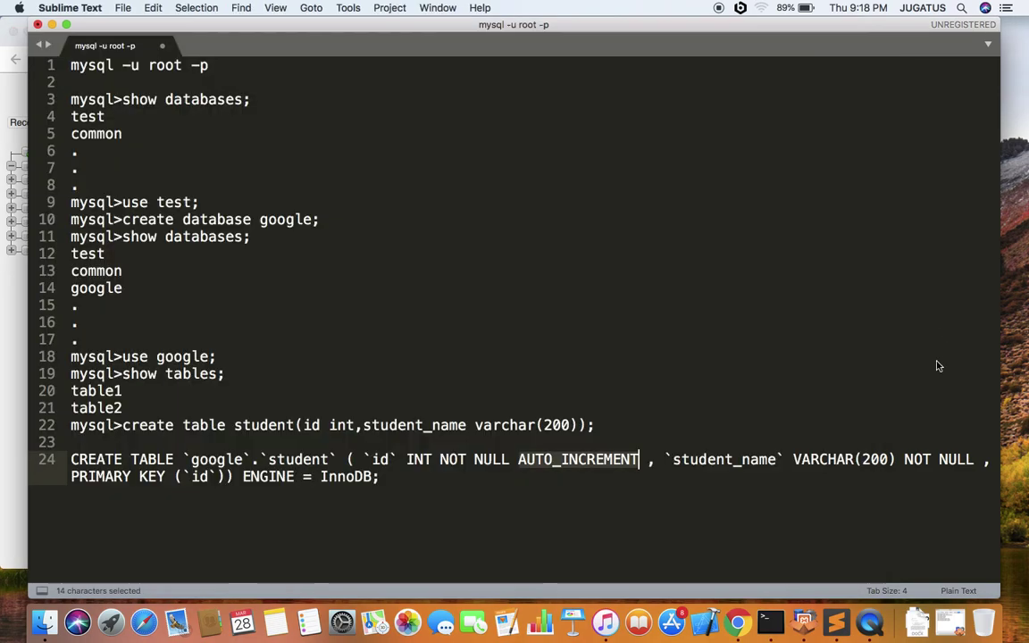
{"action": "double_click", "coordinate": [703, 459]}
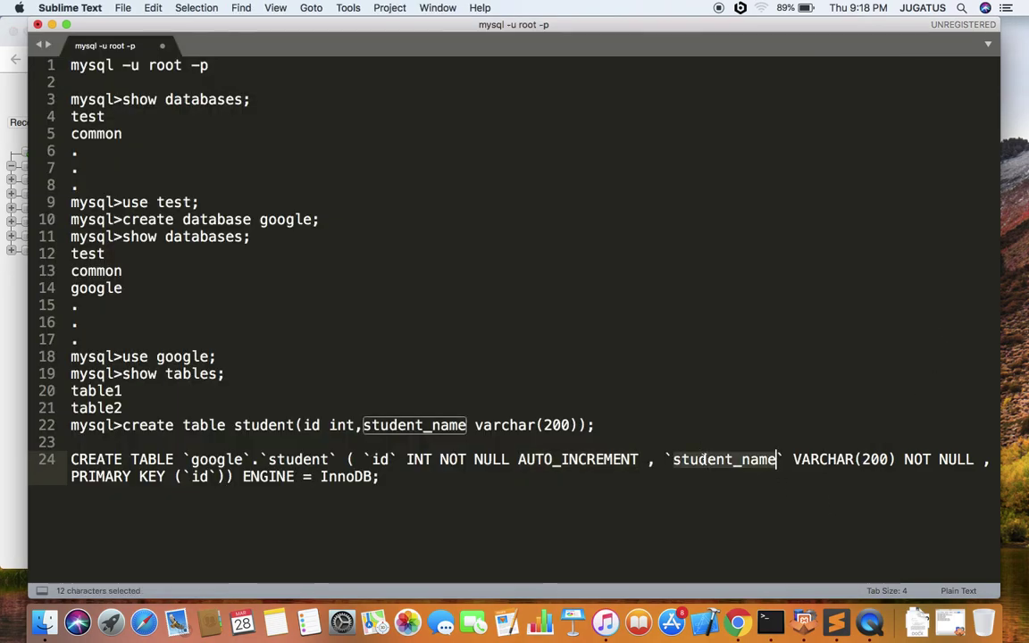
{"action": "triple_click", "coordinate": [98, 482]}
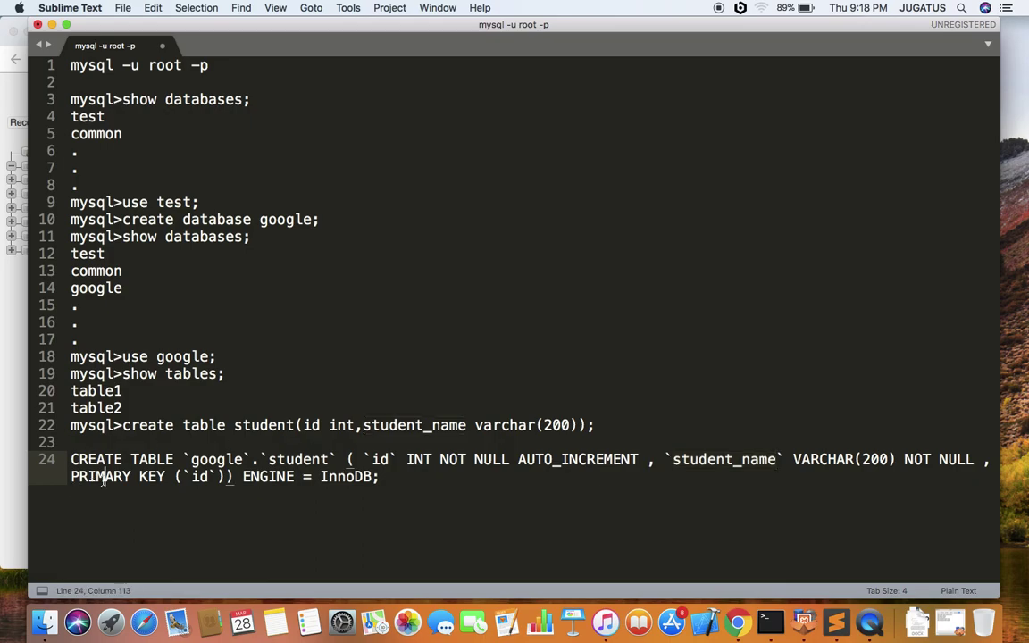
{"action": "left_click", "coordinate": [163, 480]}
{"action": "left_click_drag", "start_coordinate": [224, 480], "coordinate": [68, 480]}
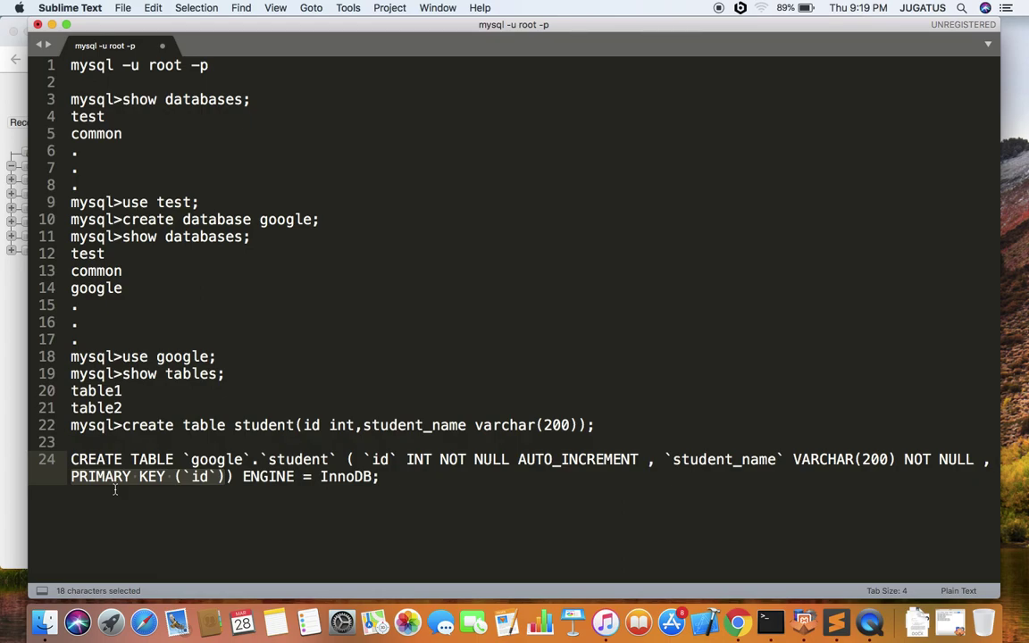
Switch to phpMyAdmin, save the student table in the google database, and return to the Sublime Text notes.
{"action": "key", "text": "super+Tab"}
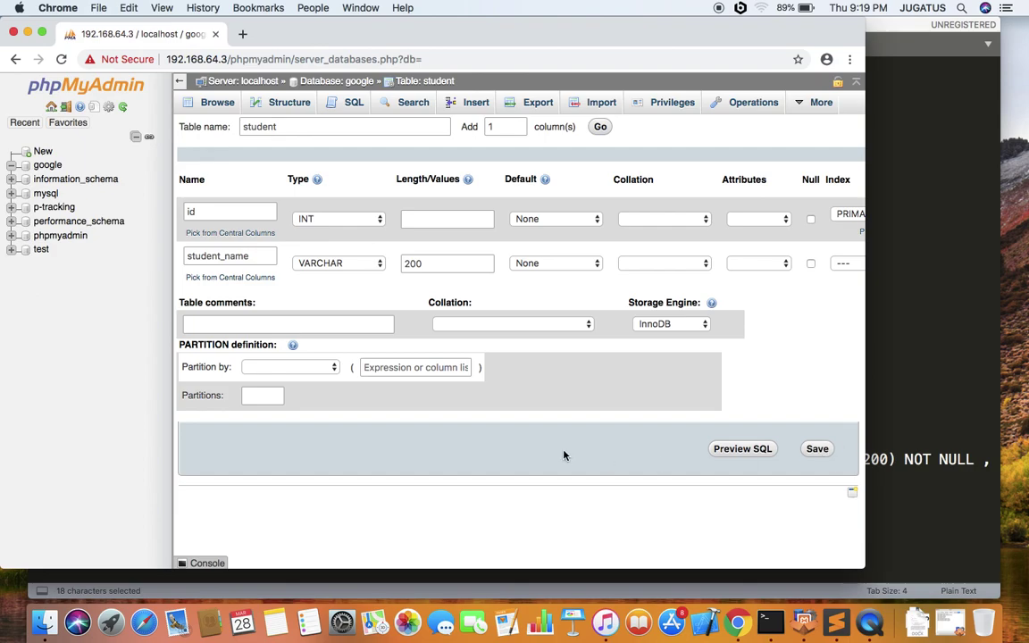
{"action": "left_click", "coordinate": [817, 450]}
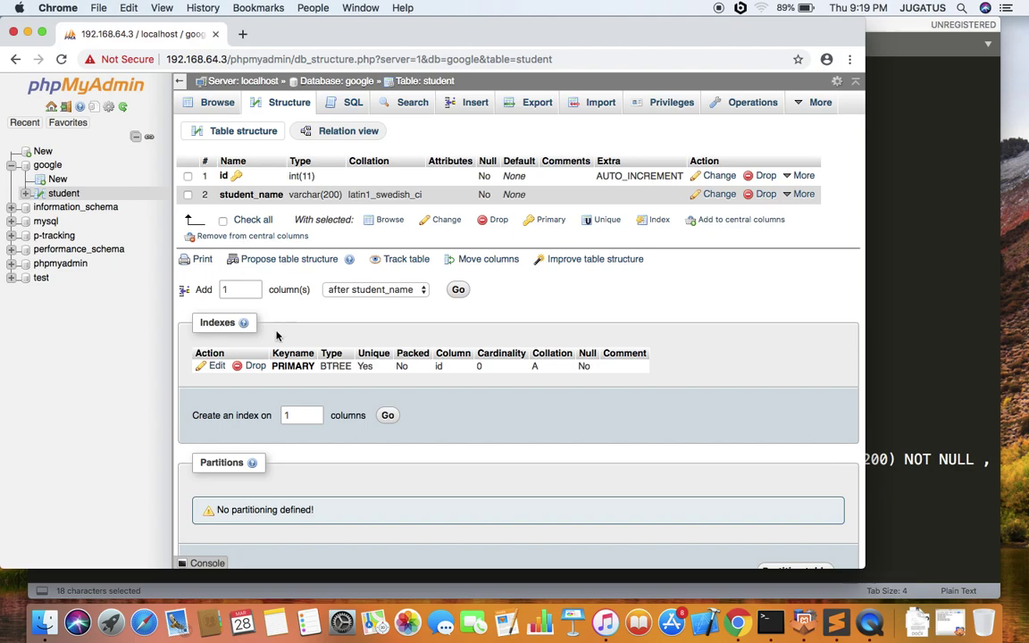
{"action": "left_click", "coordinate": [917, 453]}
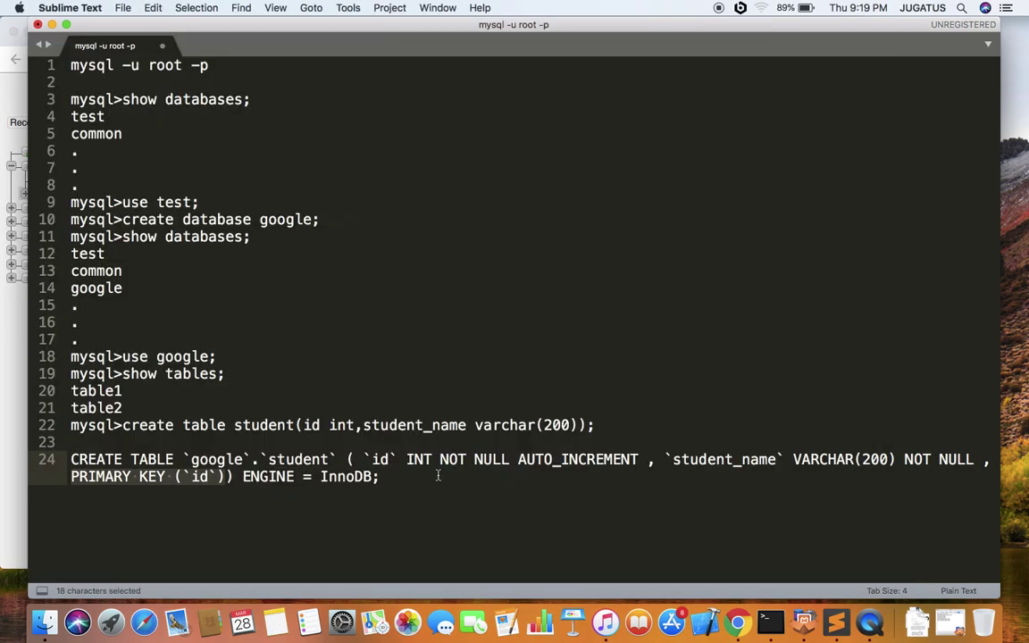